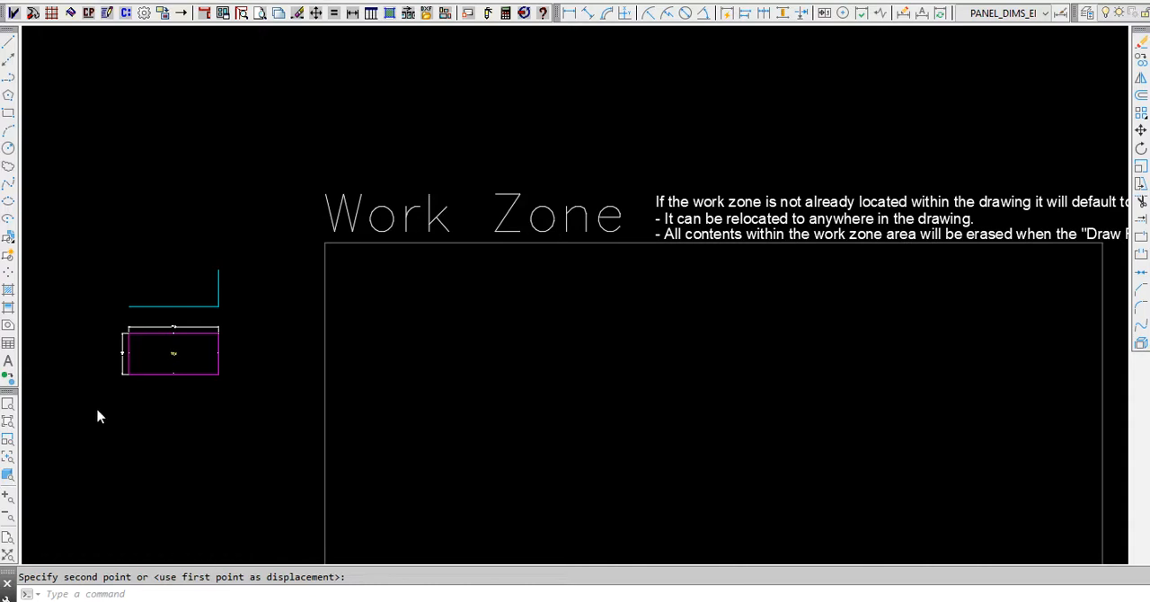
- Draw the flat panel for elevation panel T01 in the work zone, selecting only that panel and keeping the current design options
scroll(114, 359, up, 5)
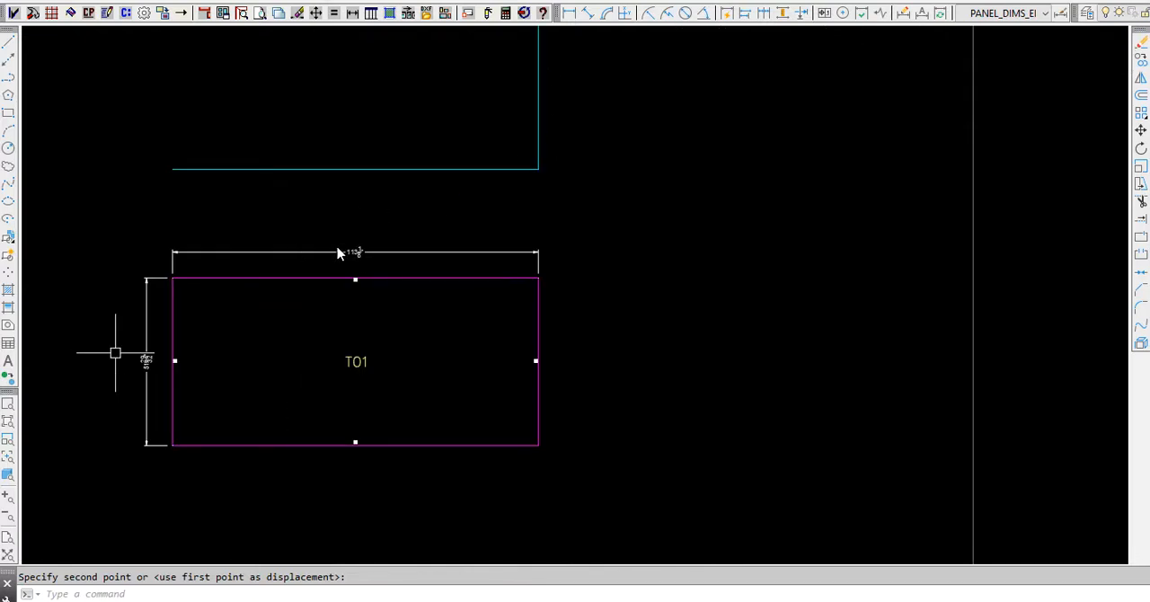
scroll(259, 251, down, 3)
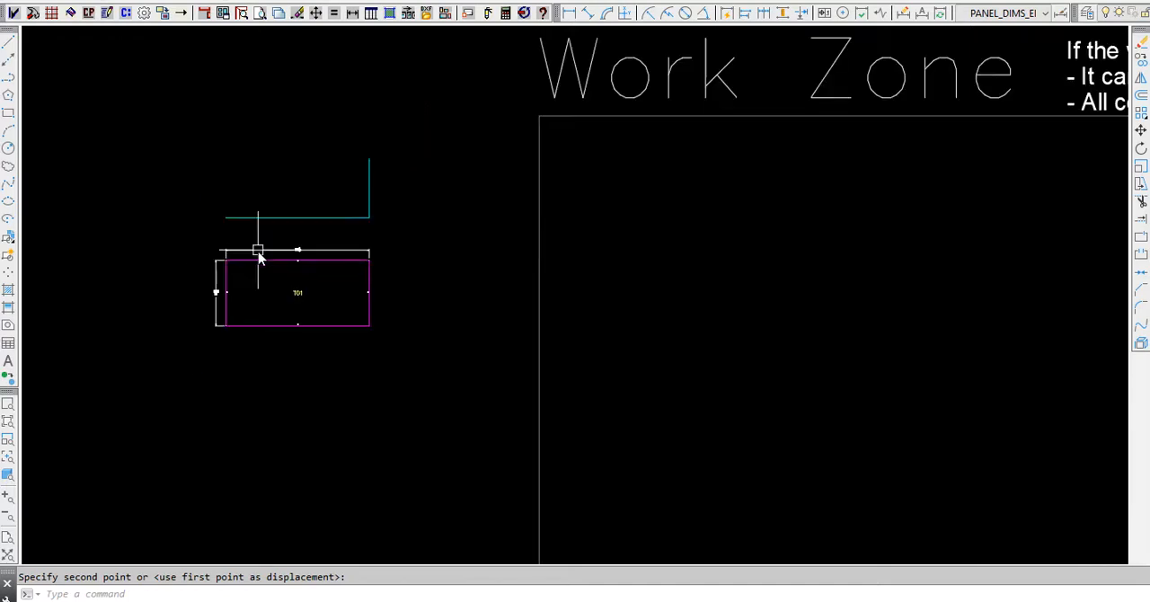
click(390, 16)
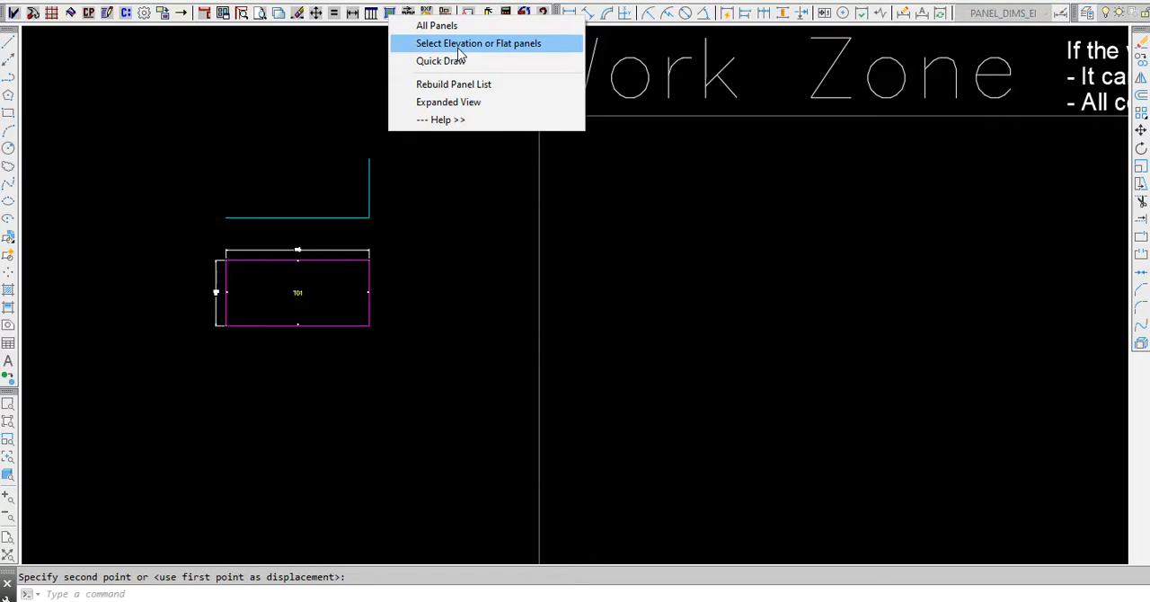
click(459, 50)
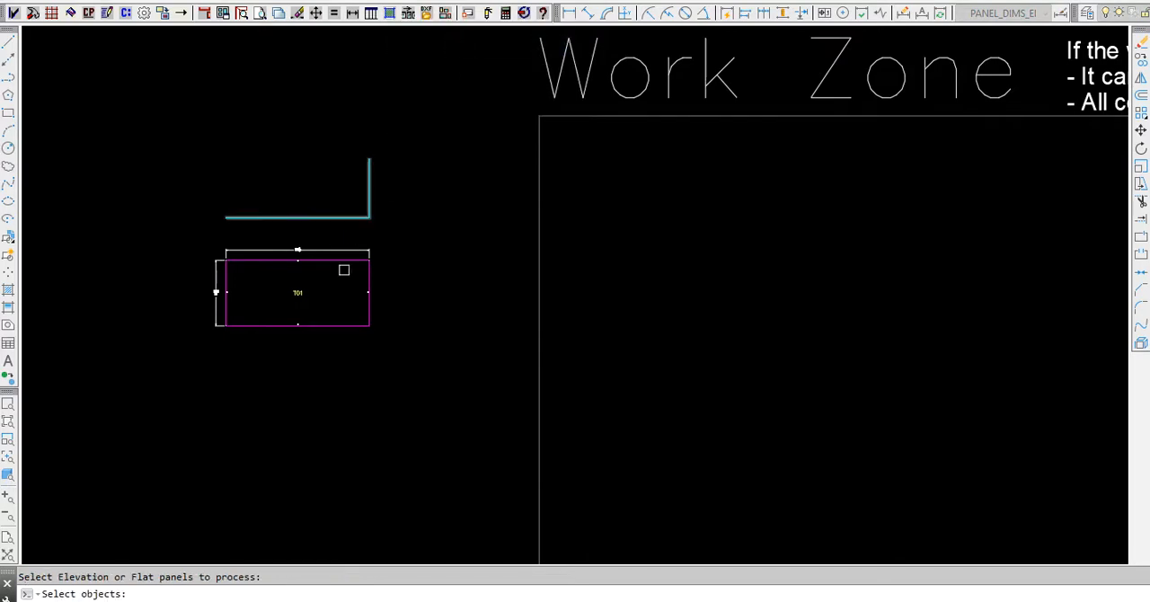
click(321, 263)
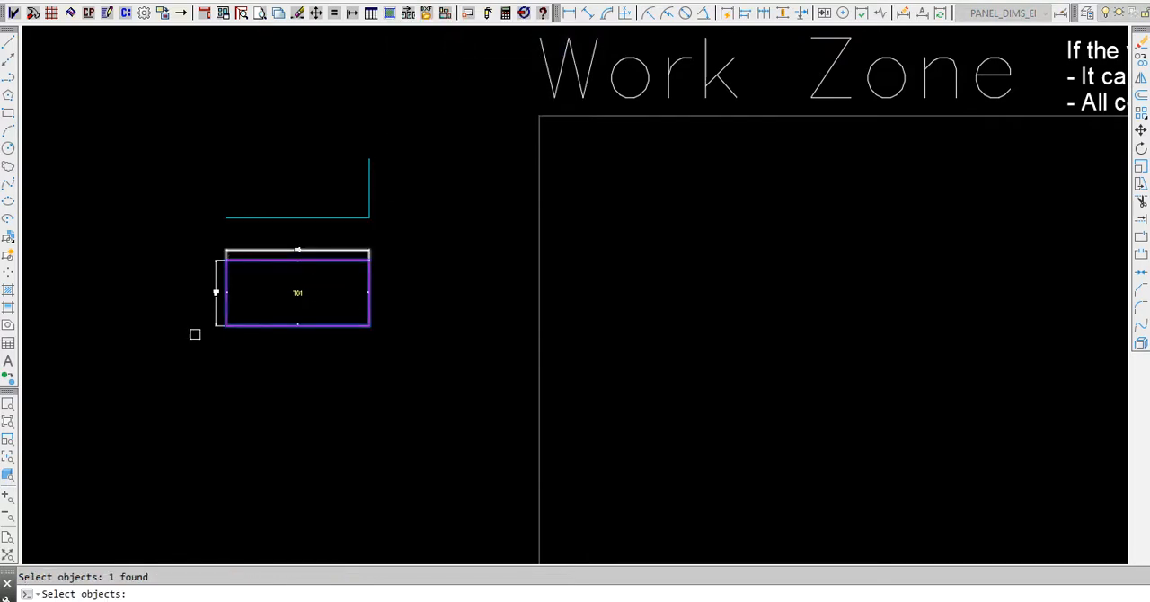
right_click(406, 291)
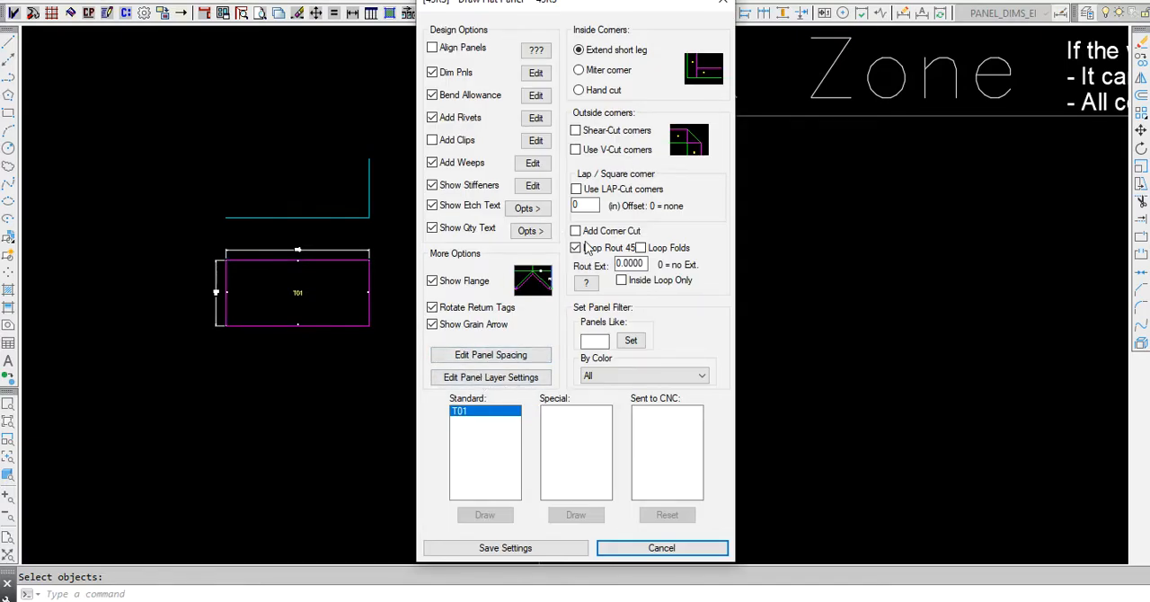
click(483, 414)
click(485, 514)
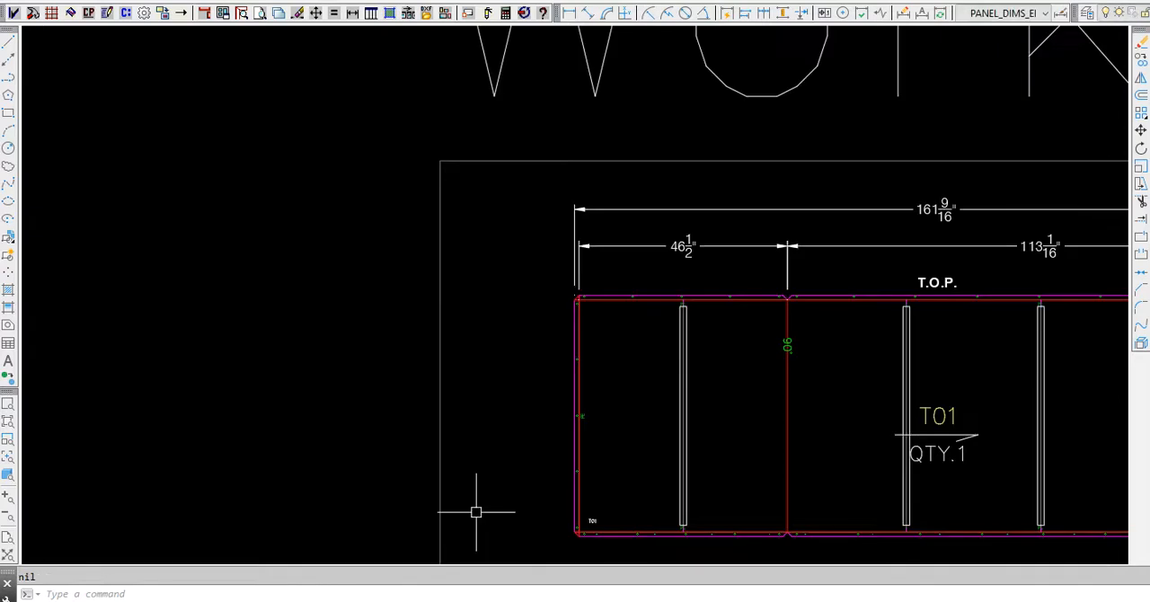
- Review the flat T01 panel and the title sheet template, checking the node block in the template's blank drawing area
scroll(225, 216, down, 3)
scroll(225, 216, down, 2)
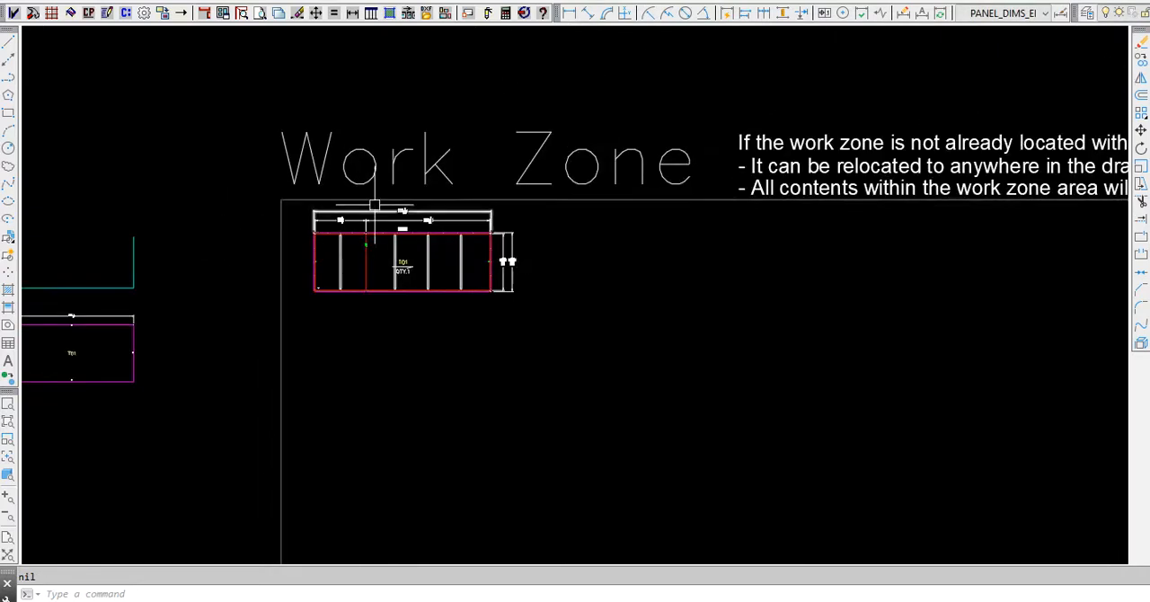
scroll(391, 246, up, 6)
scroll(619, 298, down, 2)
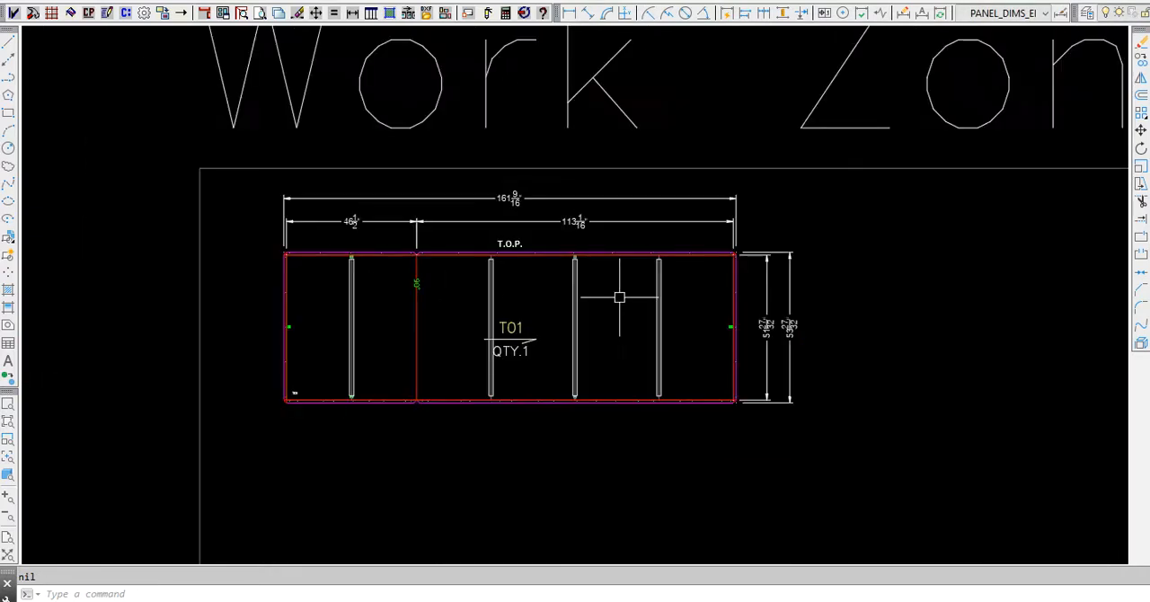
scroll(619, 297, down, 2)
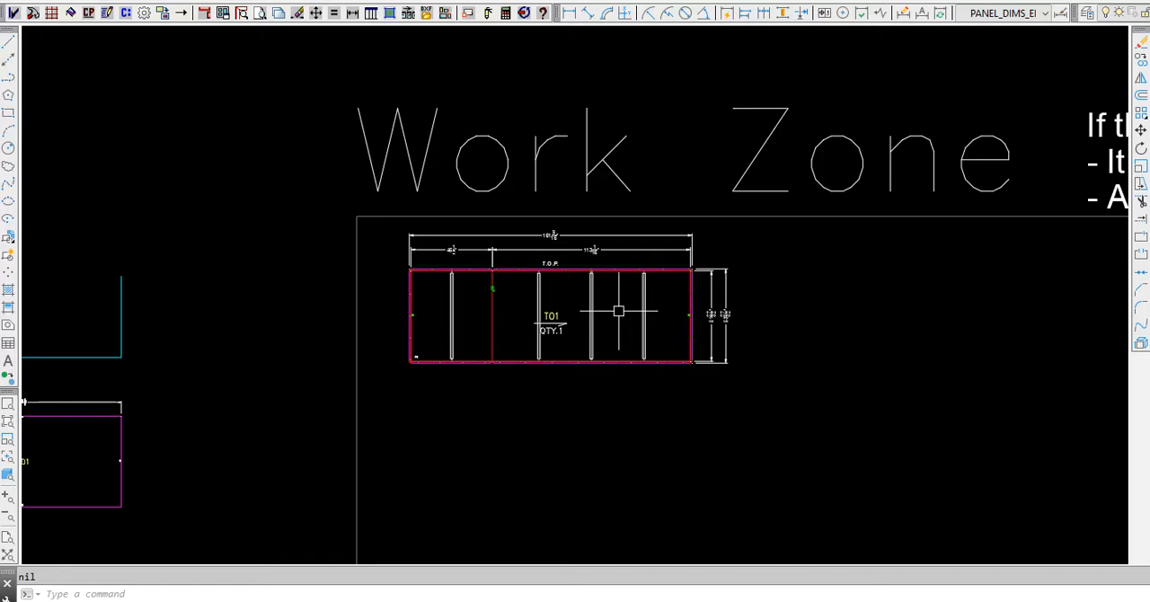
click(424, 12)
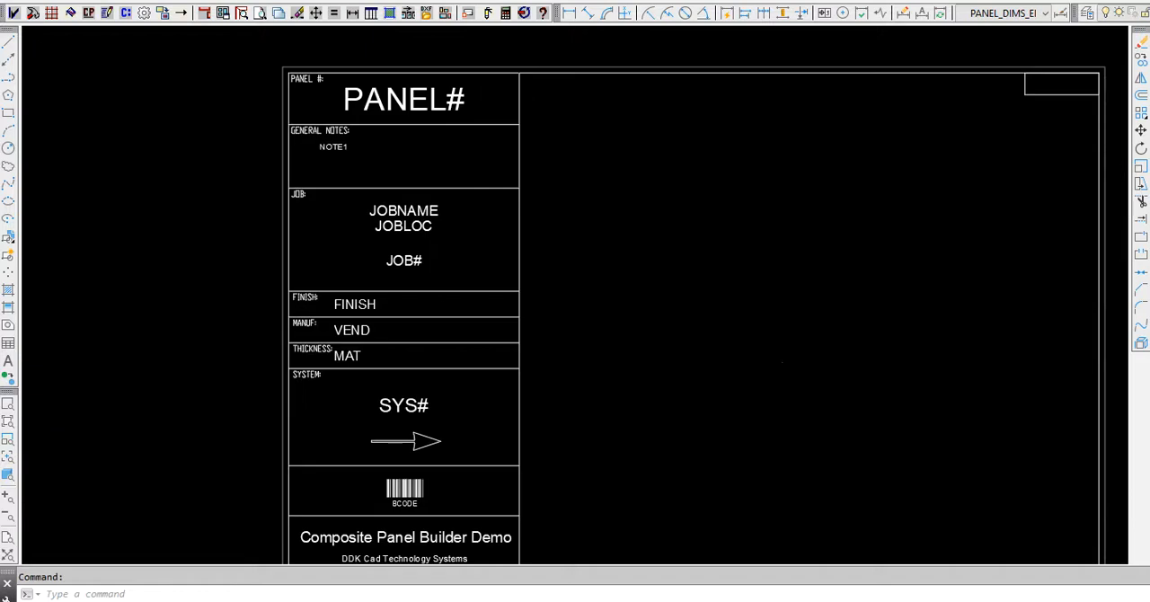
scroll(359, 173, down, 2)
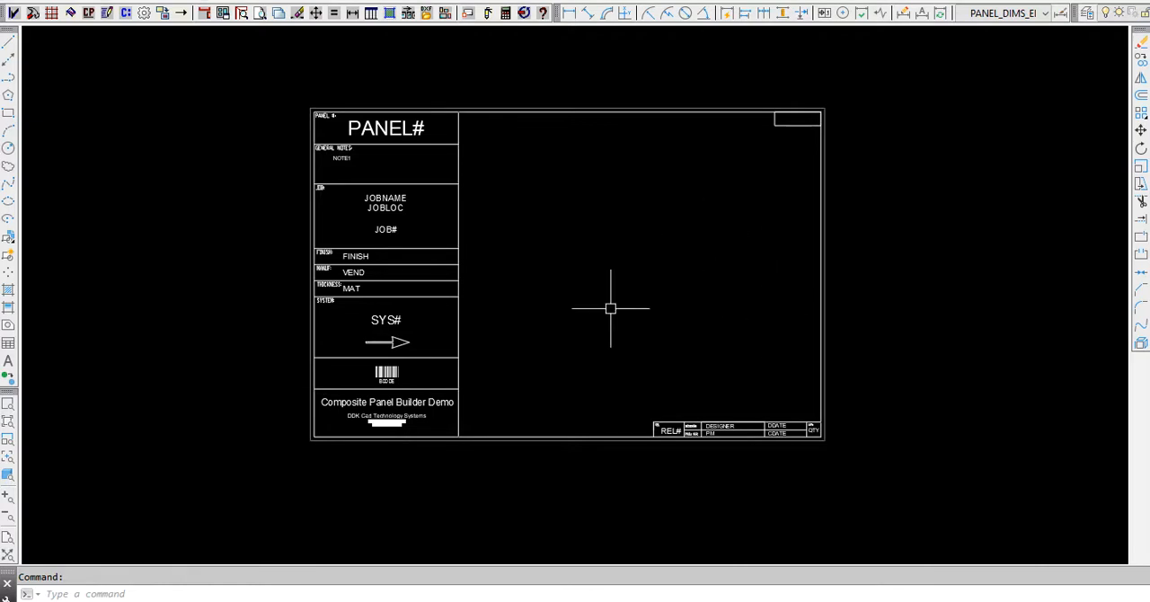
click(584, 254)
click(633, 312)
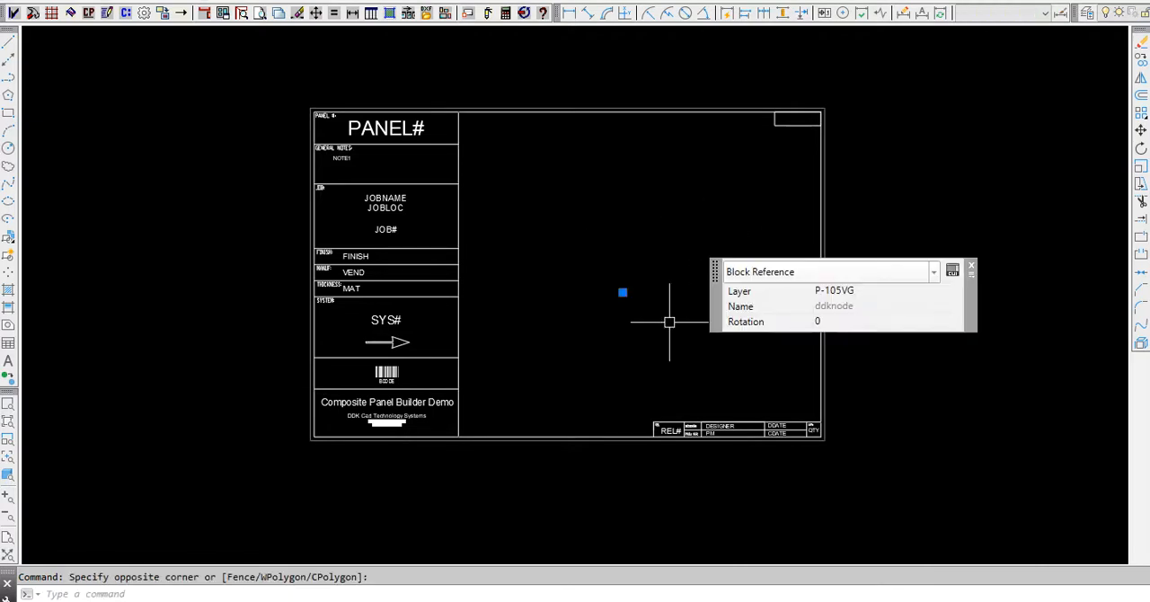
key(Escape)
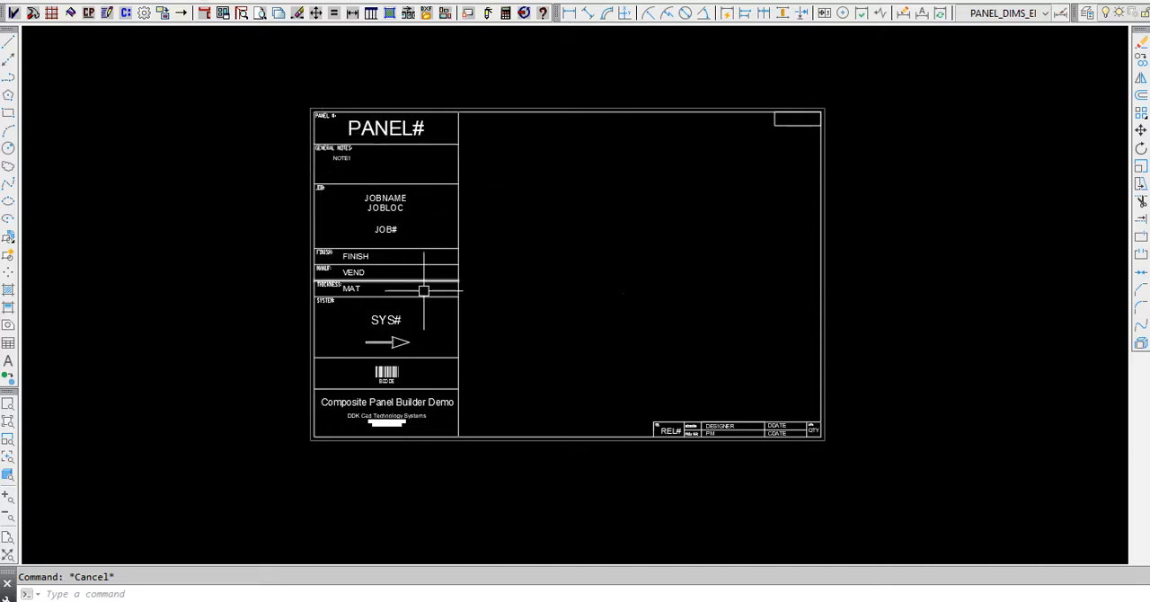
mouse_move(407, 397)
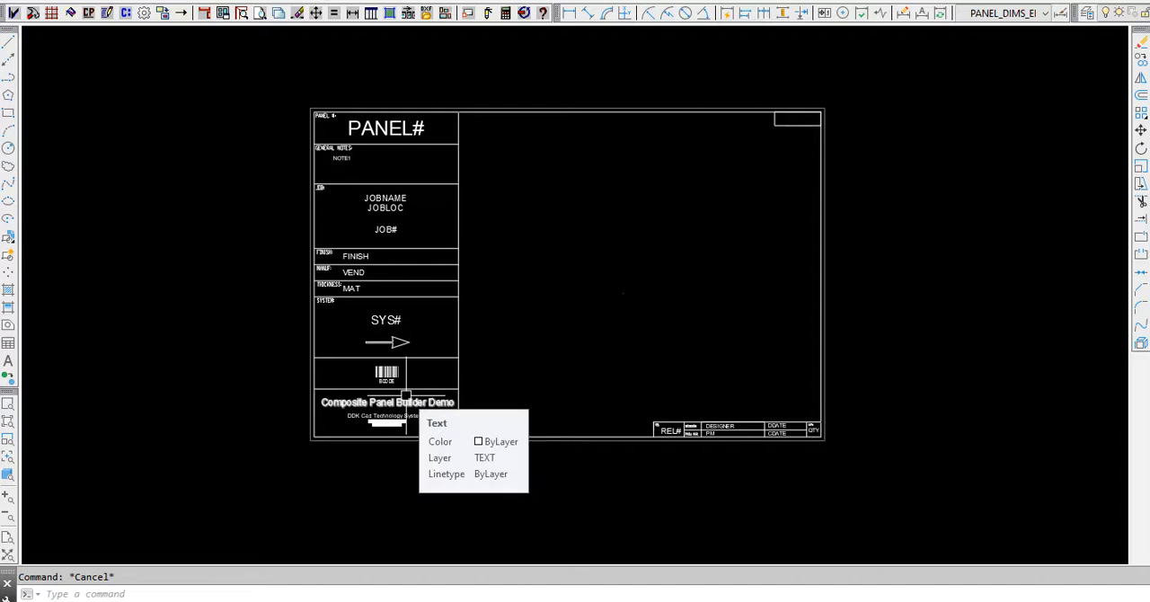
click(166, 7)
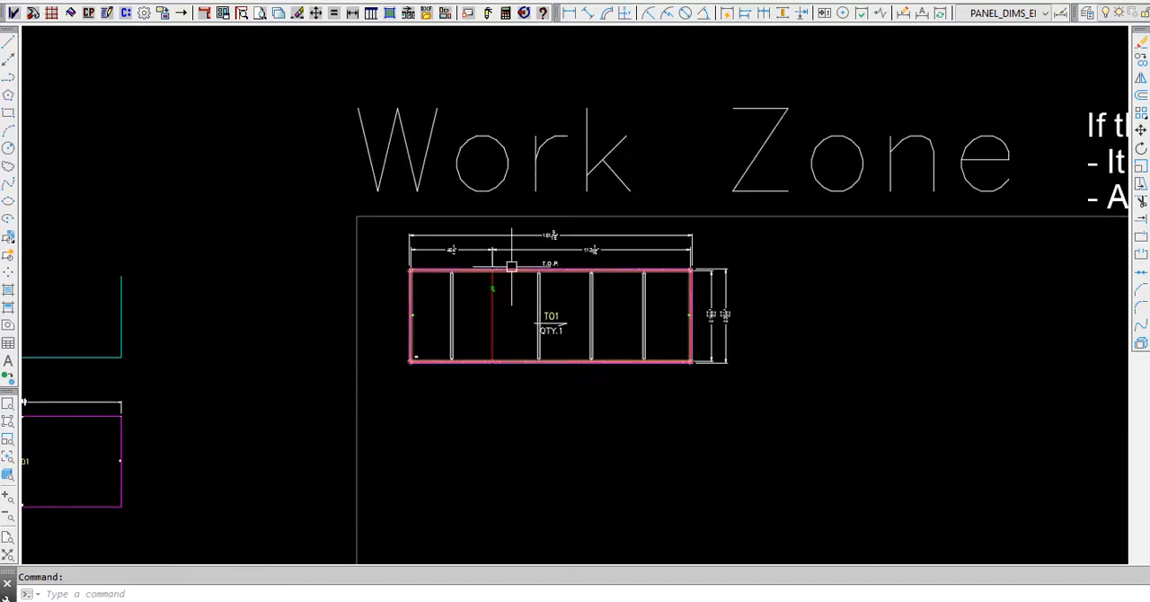
- Stage the complete flat T01 panel design with its dimensions into a title sheet, inserted in the empty area above the work zone
click(407, 10)
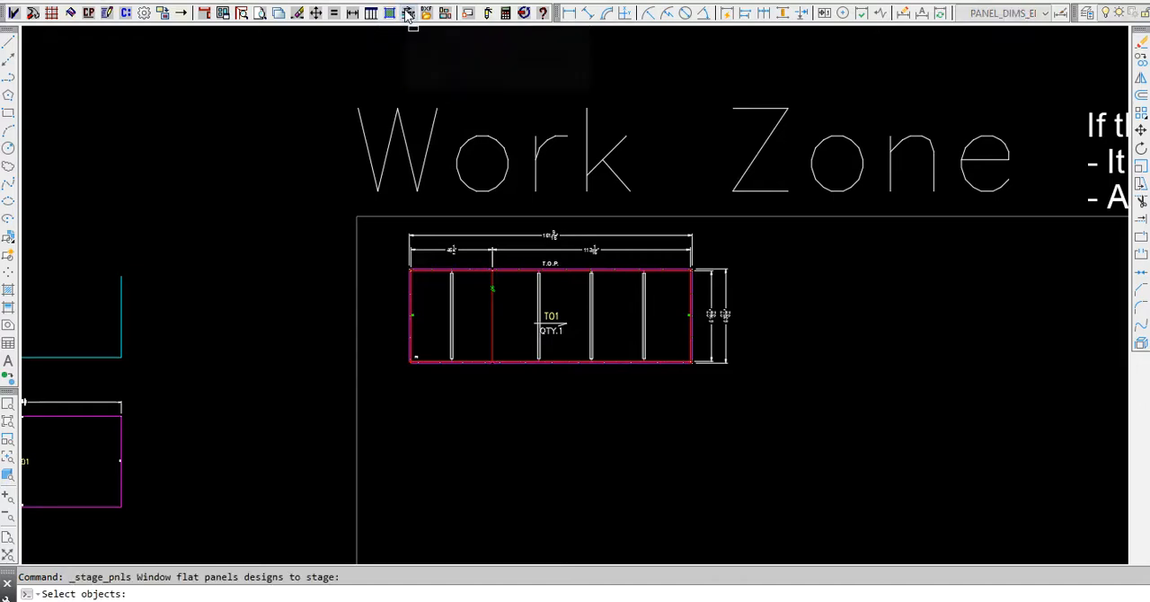
click(386, 224)
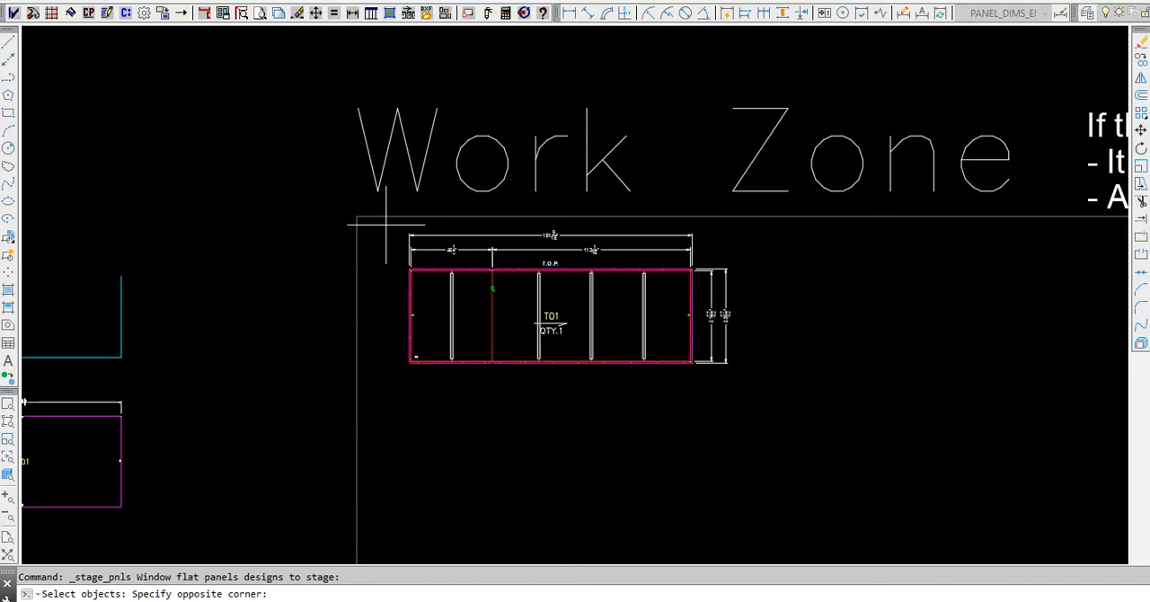
click(763, 388)
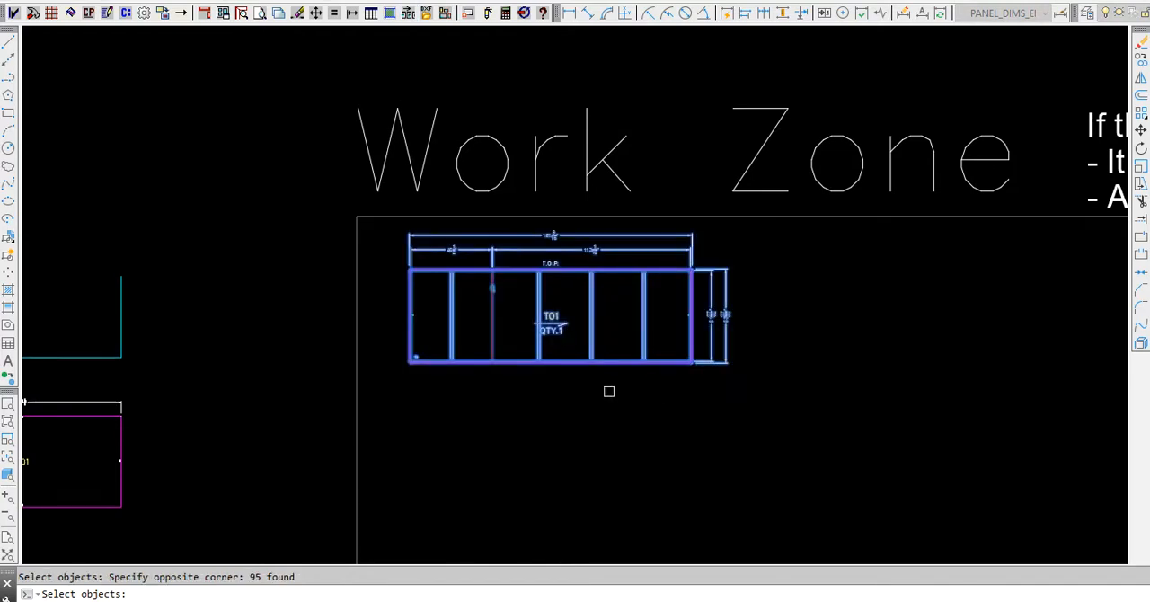
key(Return)
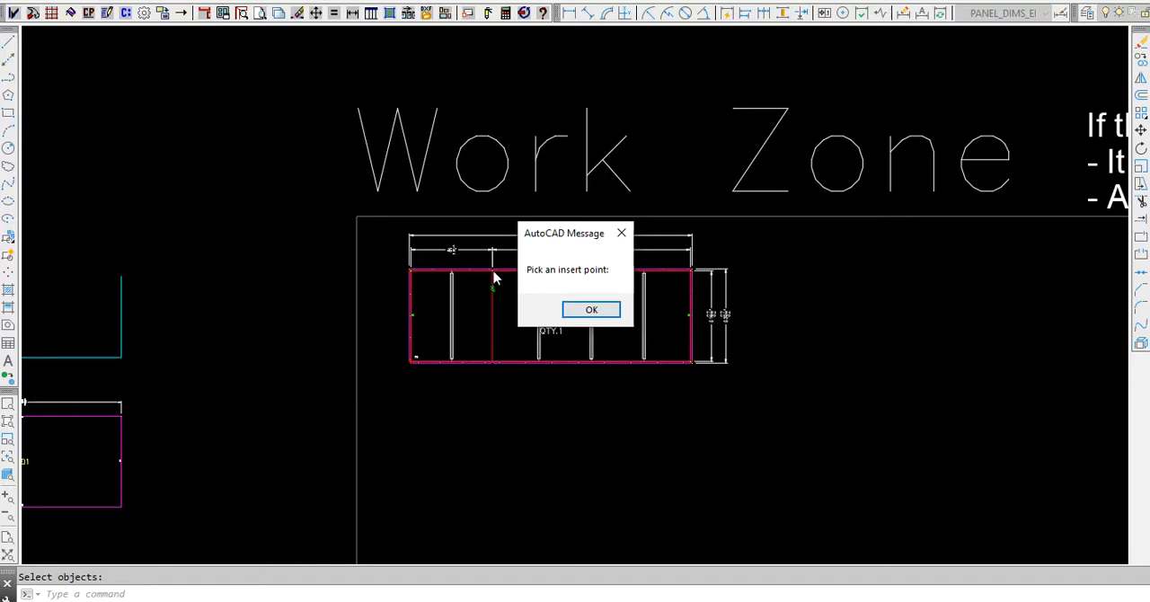
click(593, 310)
scroll(507, 373, down, 3)
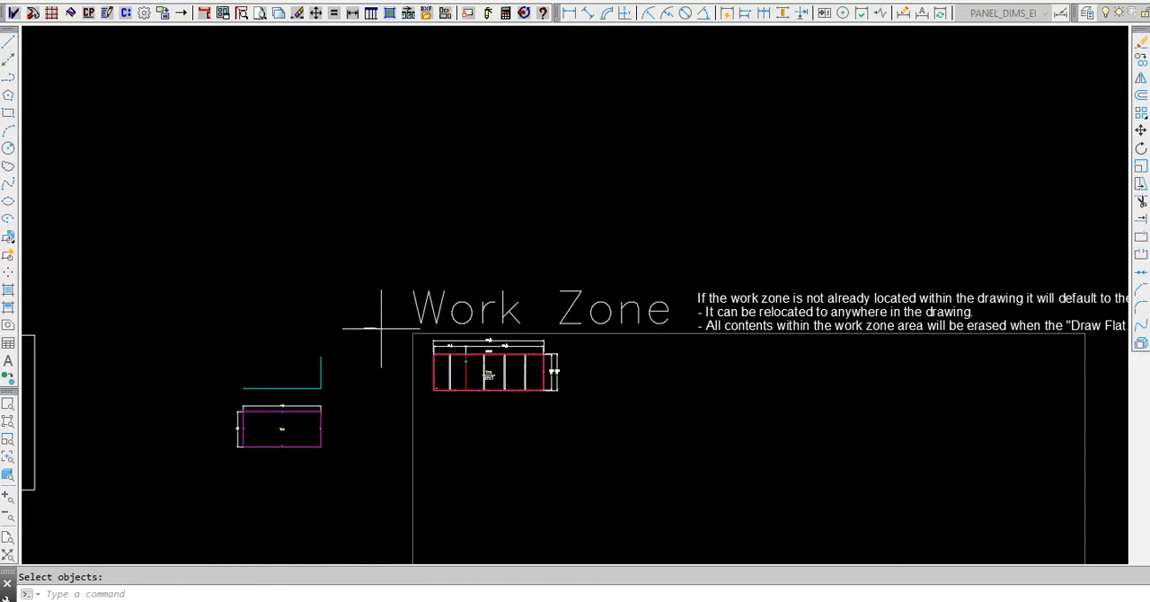
scroll(381, 329, down, 2)
click(419, 154)
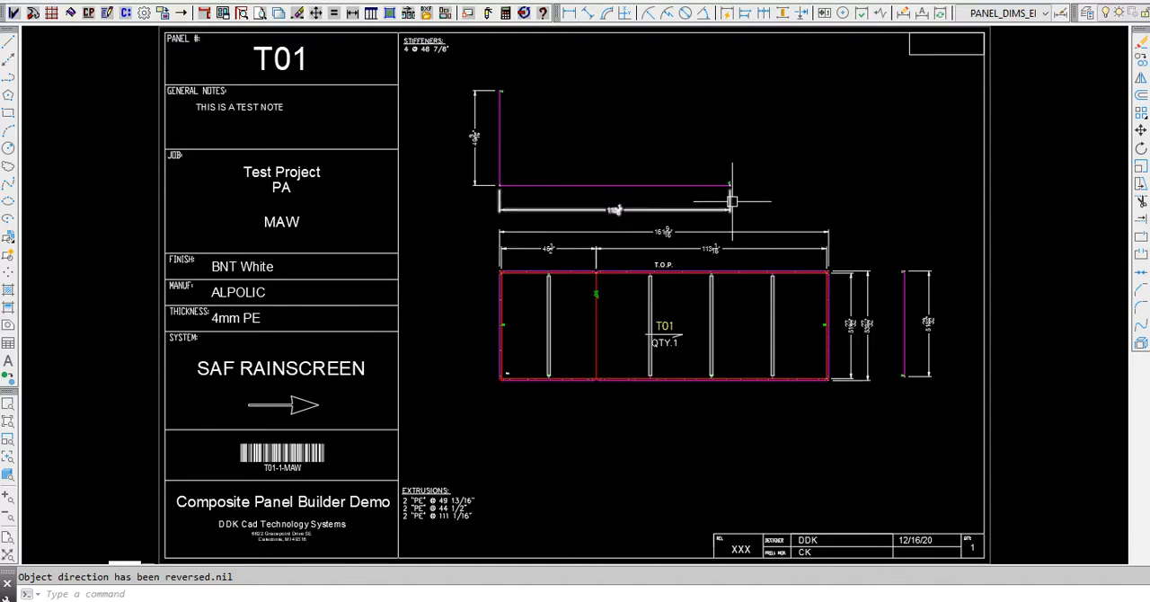
- Examine the staged T01 sheet, including the profile's end detail, the panel layout and the extrusions list
scroll(733, 172, up, 6)
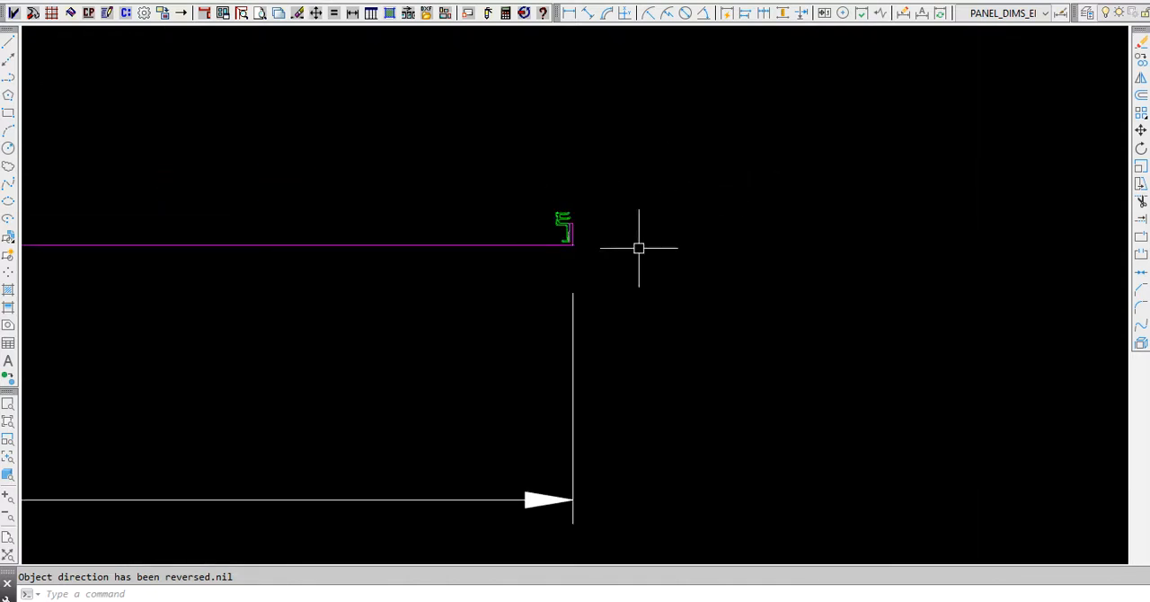
scroll(725, 229, down, 6)
middle_drag(733, 203, 789, 167)
scroll(640, 225, down, 3)
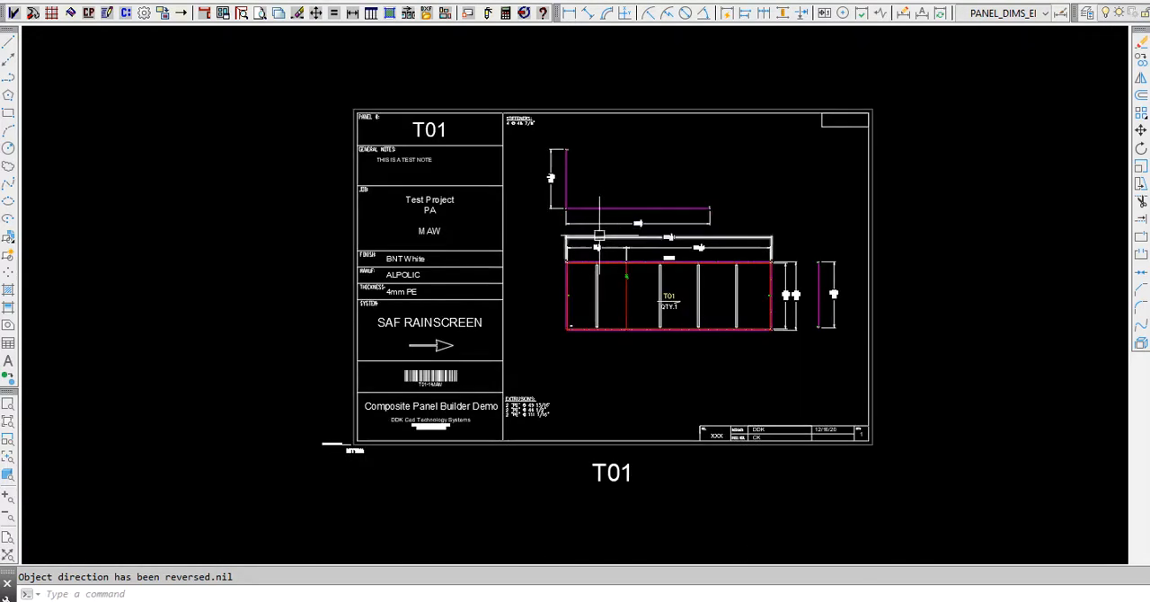
scroll(588, 294, up, 3)
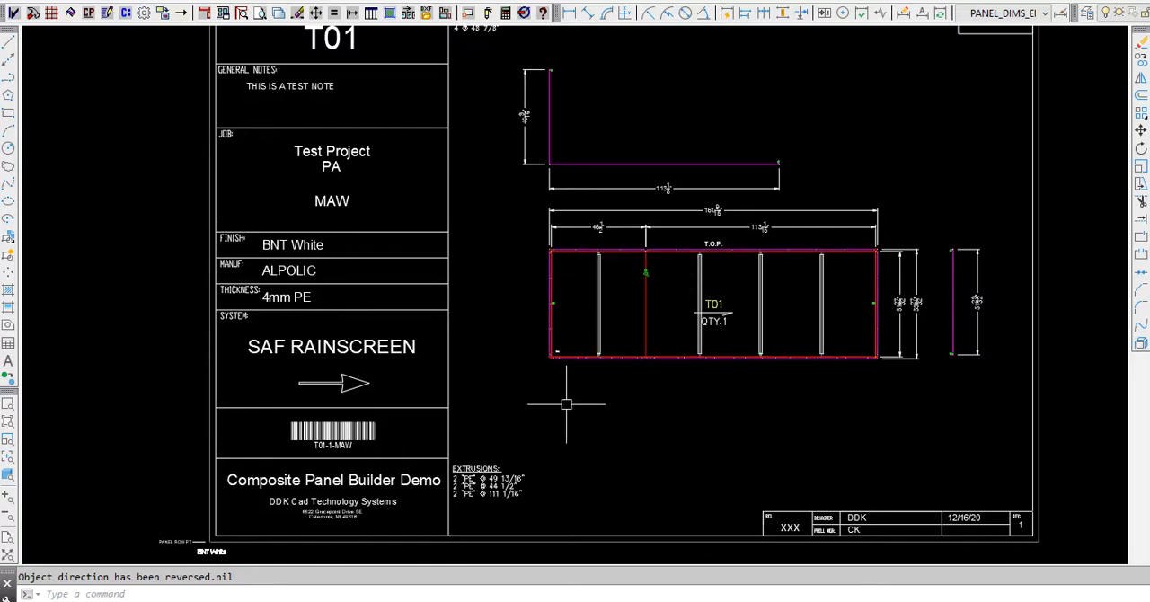
scroll(476, 501, up, 2)
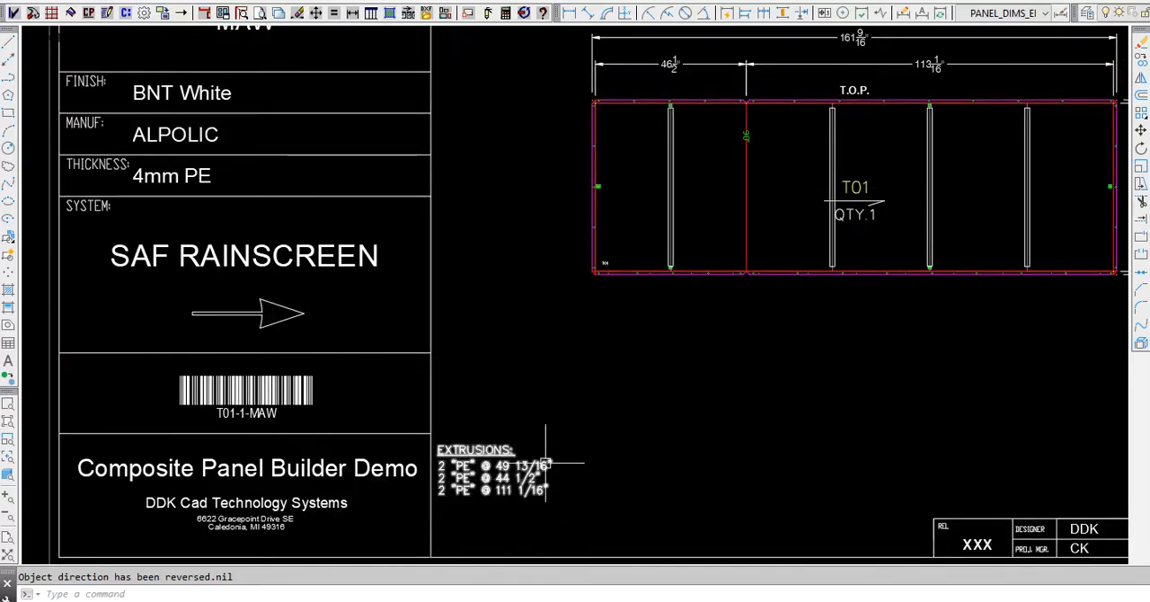
scroll(566, 454, down, 4)
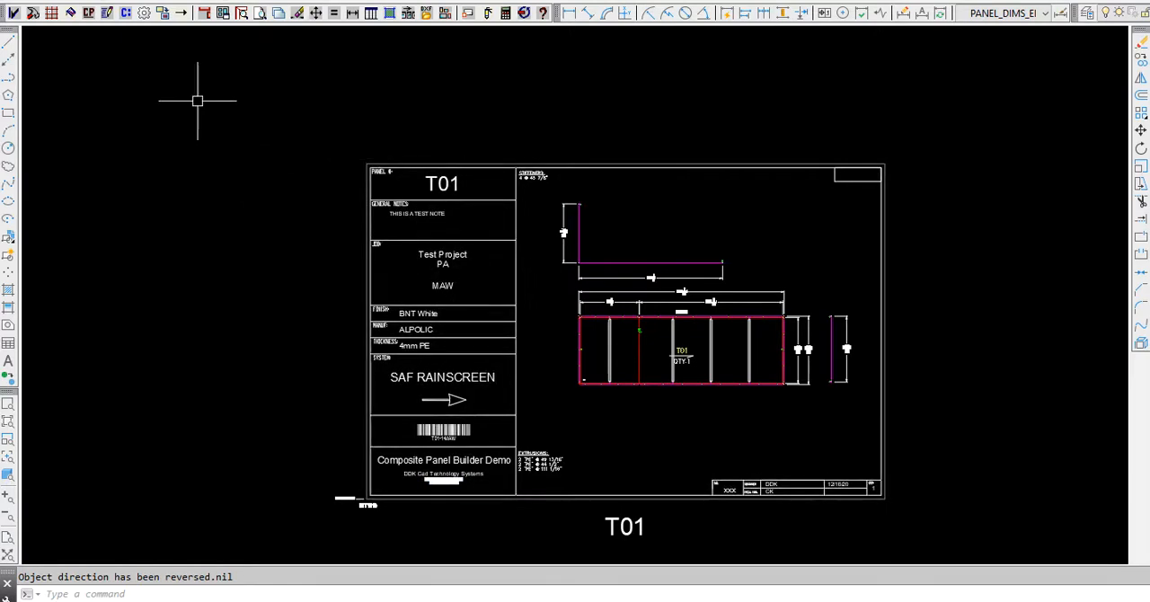
- Review the job number, system and material colors in the Project Setup, and close it without saving changes
click(15, 13)
drag(548, 167, 538, 164)
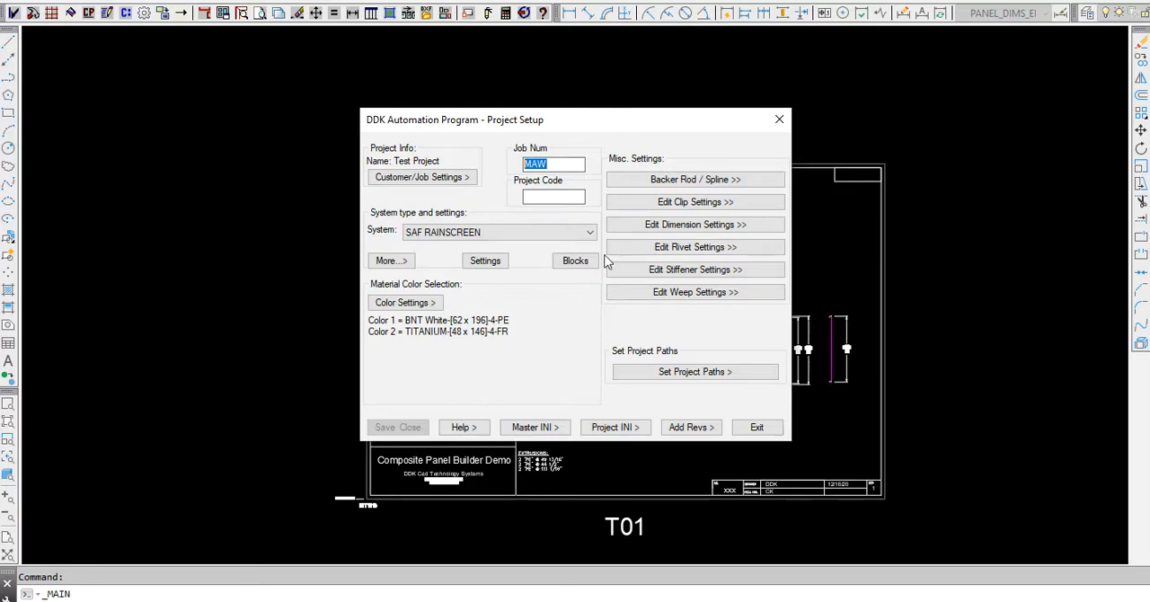
click(779, 118)
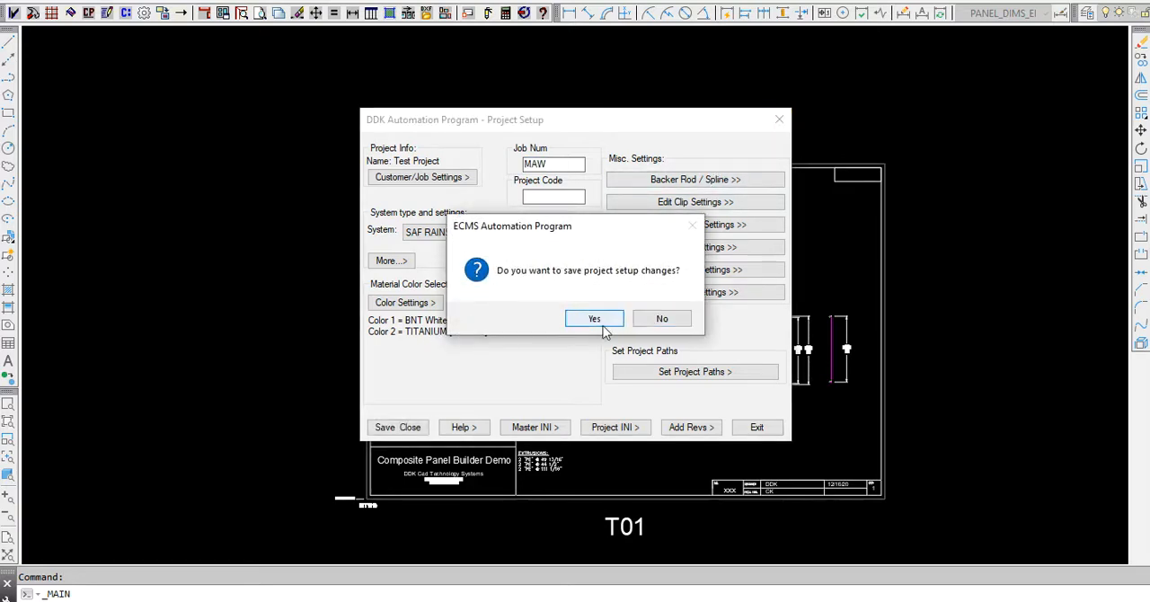
click(650, 324)
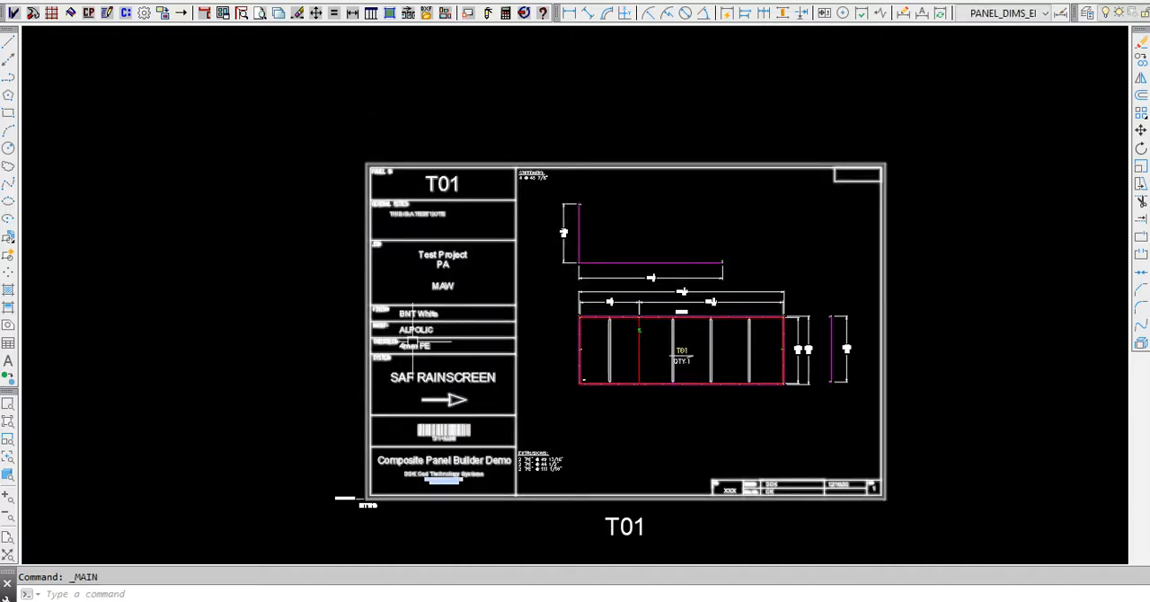
- Inspect the finish, manufacturer, thickness and system entries in the T01 sheet's title block
scroll(409, 371, up, 2)
scroll(409, 371, up, 4)
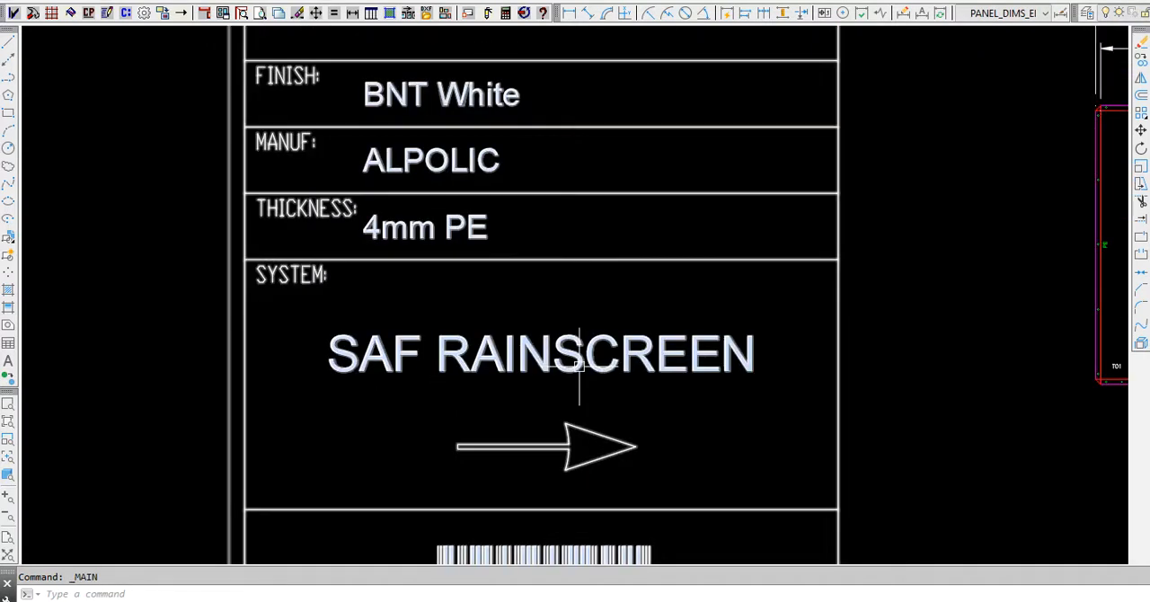
scroll(444, 219, down, 2)
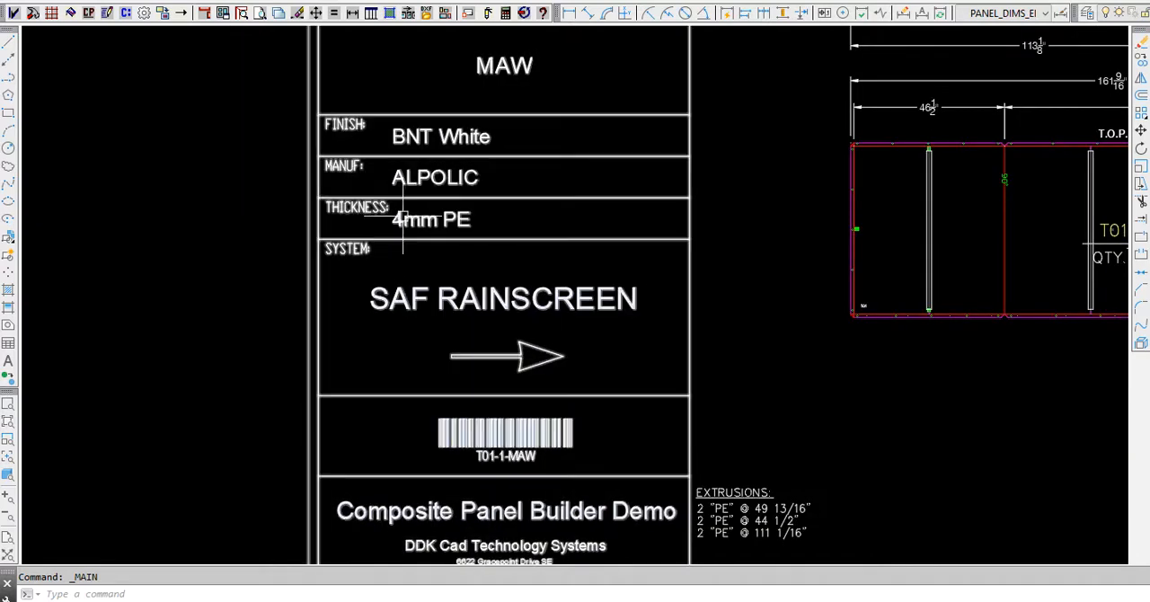
scroll(337, 321, down, 3)
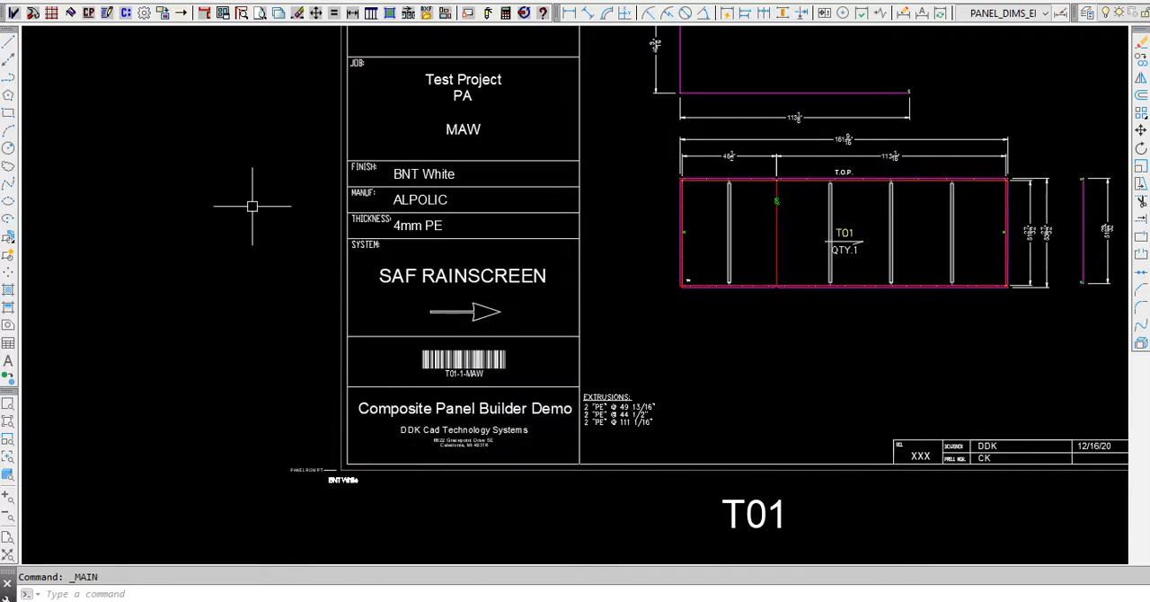
scroll(251, 205, down, 2)
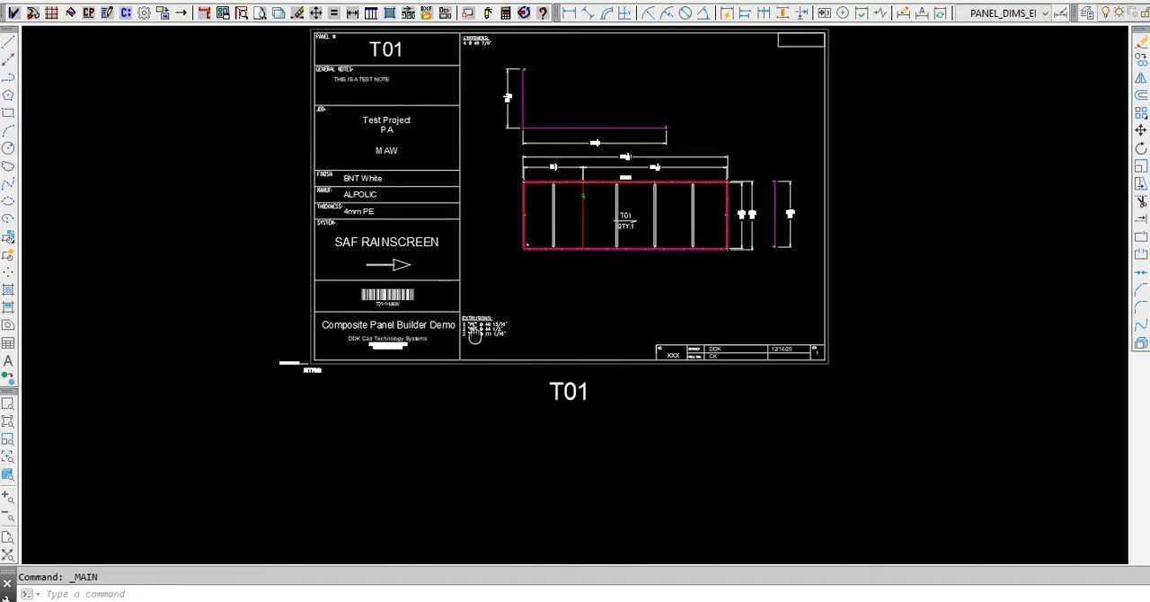
middle_drag(473, 328, 579, 409)
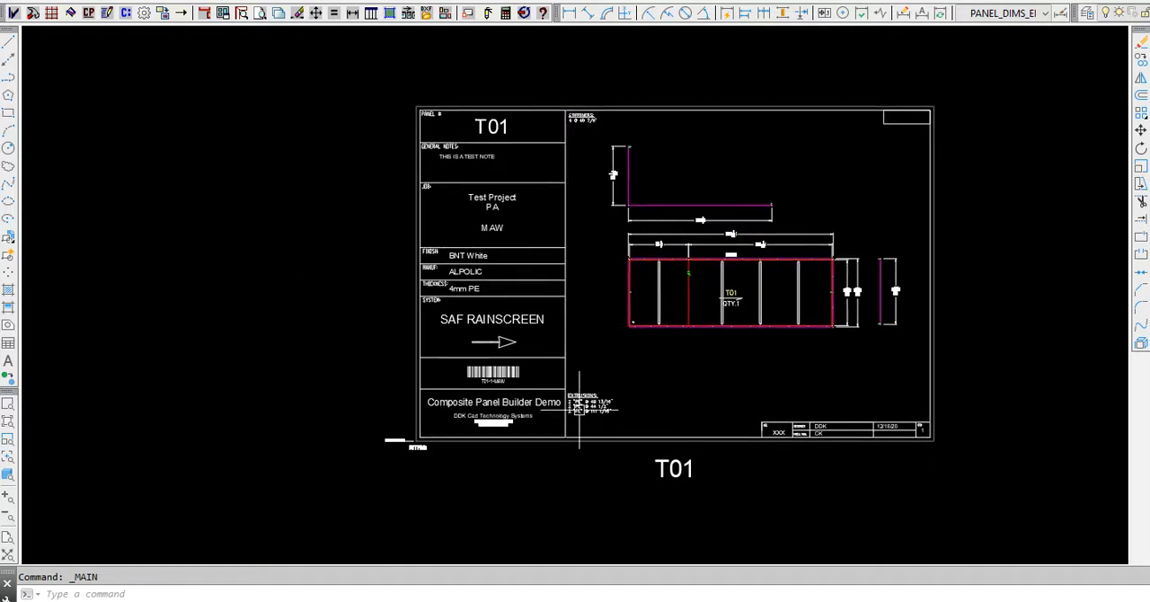
- Review the default stage title data settings, such as margins, layers, trims and precisions, against the T01 sheet, and accept them as they are
click(145, 16)
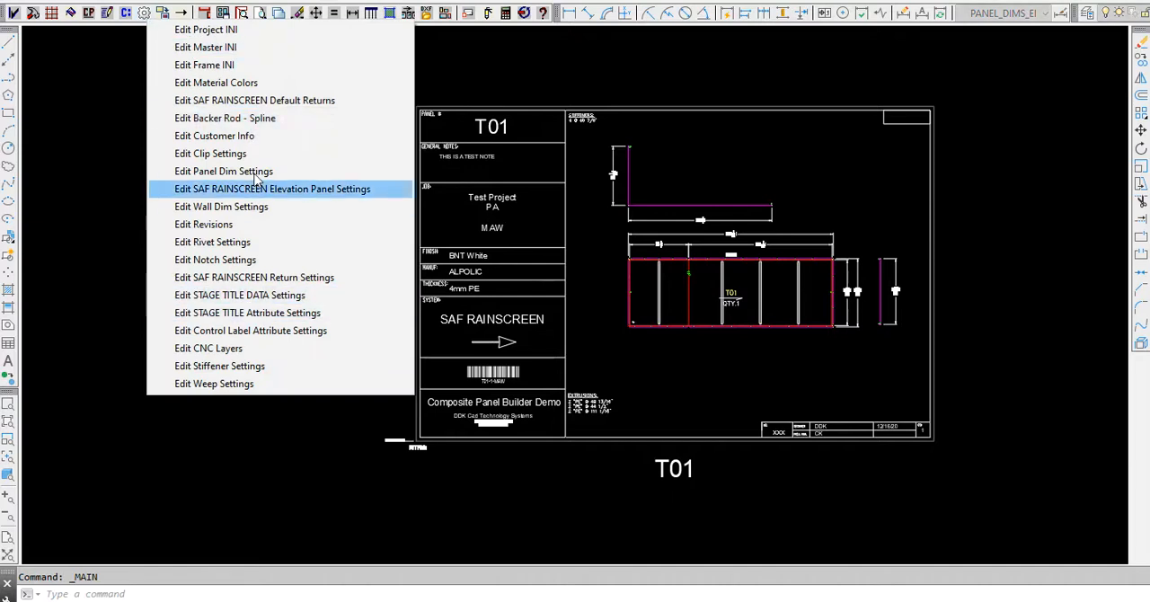
click(256, 299)
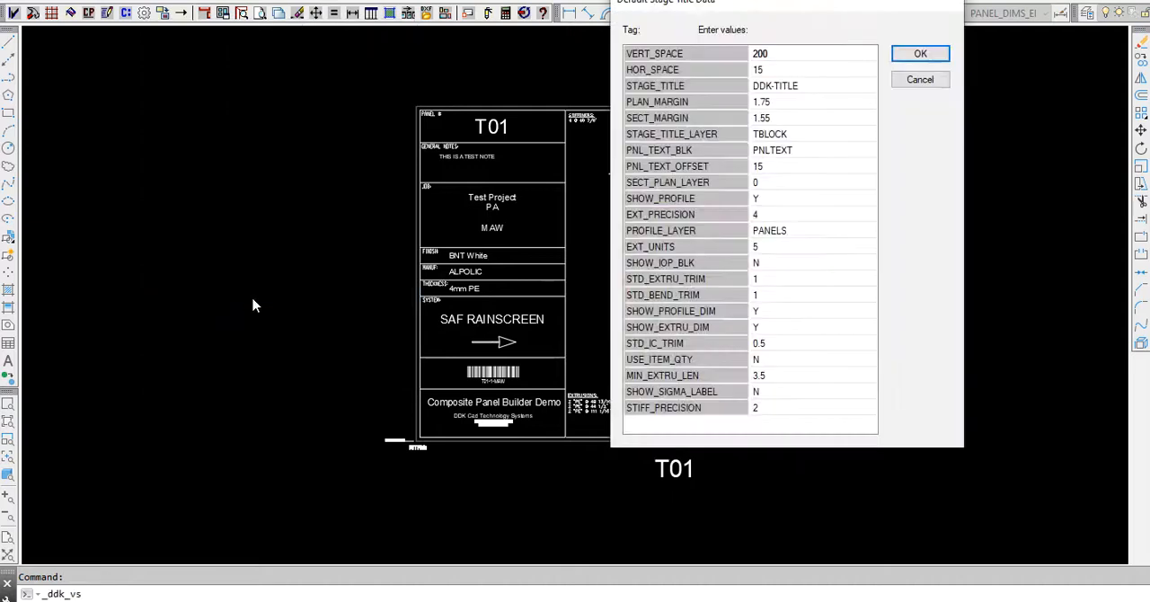
mouse_move(811, 15)
mouse_down()
mouse_move(836, 105)
mouse_move(873, 80)
mouse_move(944, 82)
mouse_move(944, 92)
mouse_up()
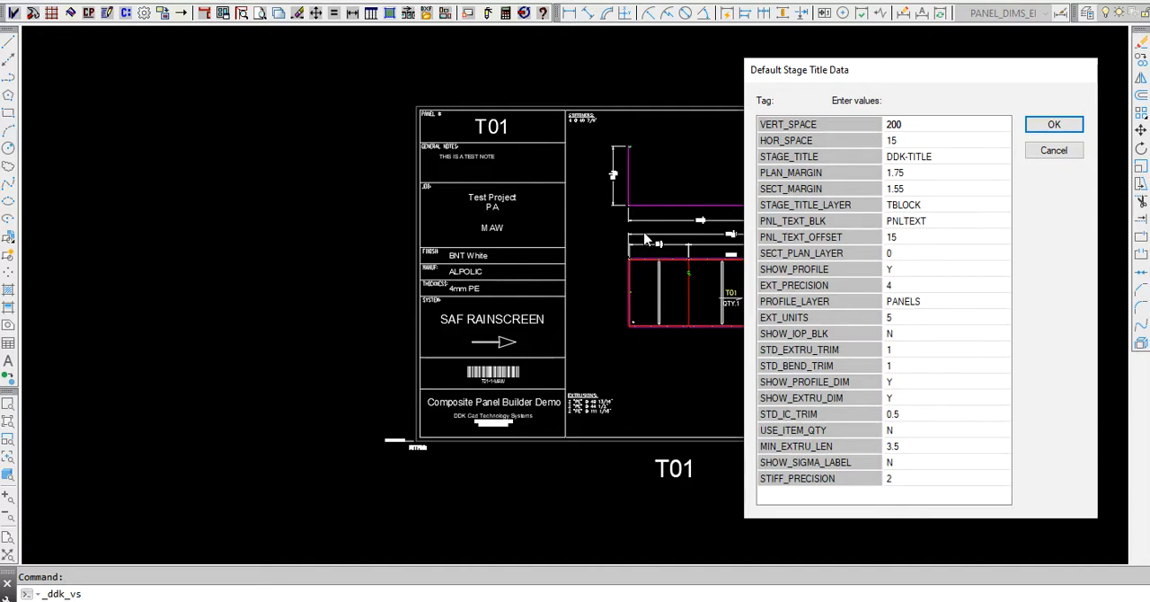
drag(926, 78, 505, 133)
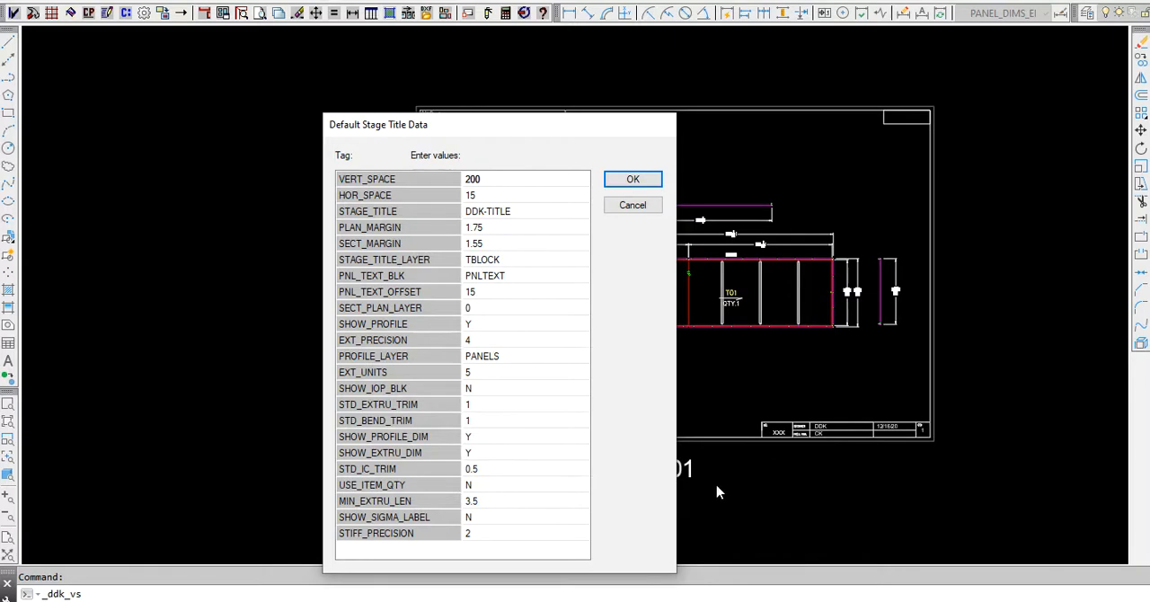
drag(560, 137, 451, 121)
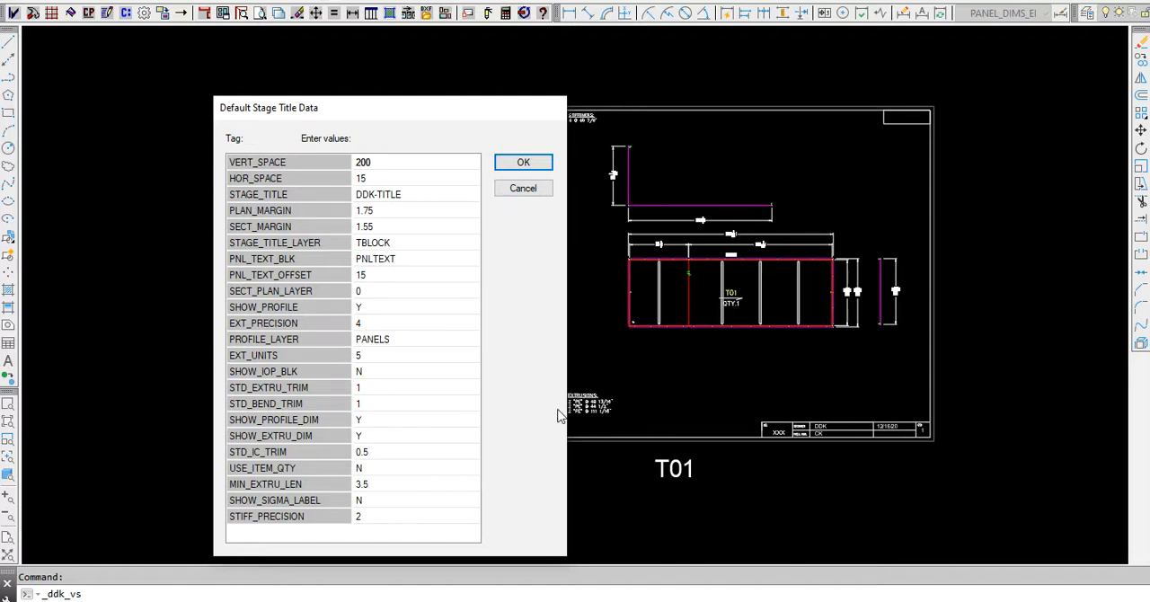
drag(436, 110, 361, 117)
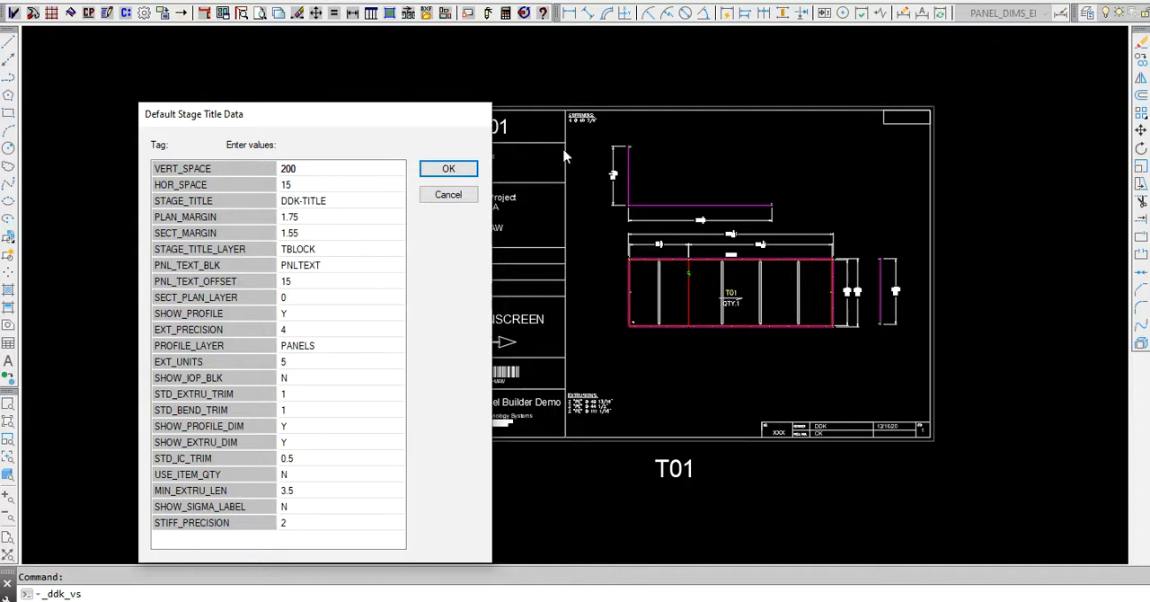
click(443, 170)
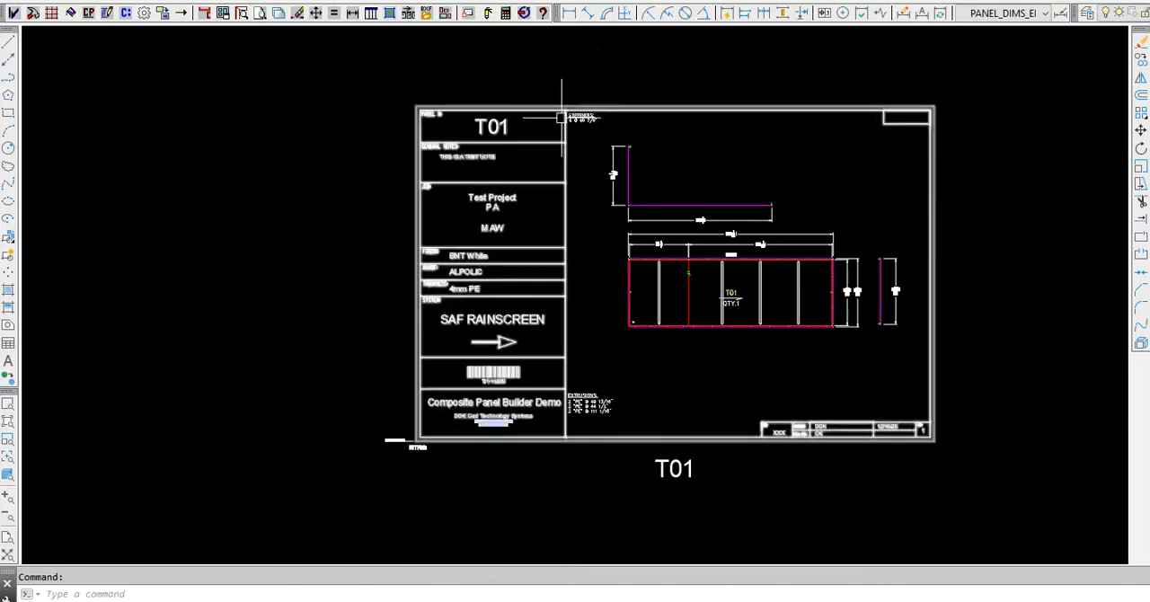
- Inspect the stiffeners list and the finish, manufacturer, thickness and system entries on the staged T01 sheet
scroll(562, 115, up, 6)
scroll(558, 113, down, 3)
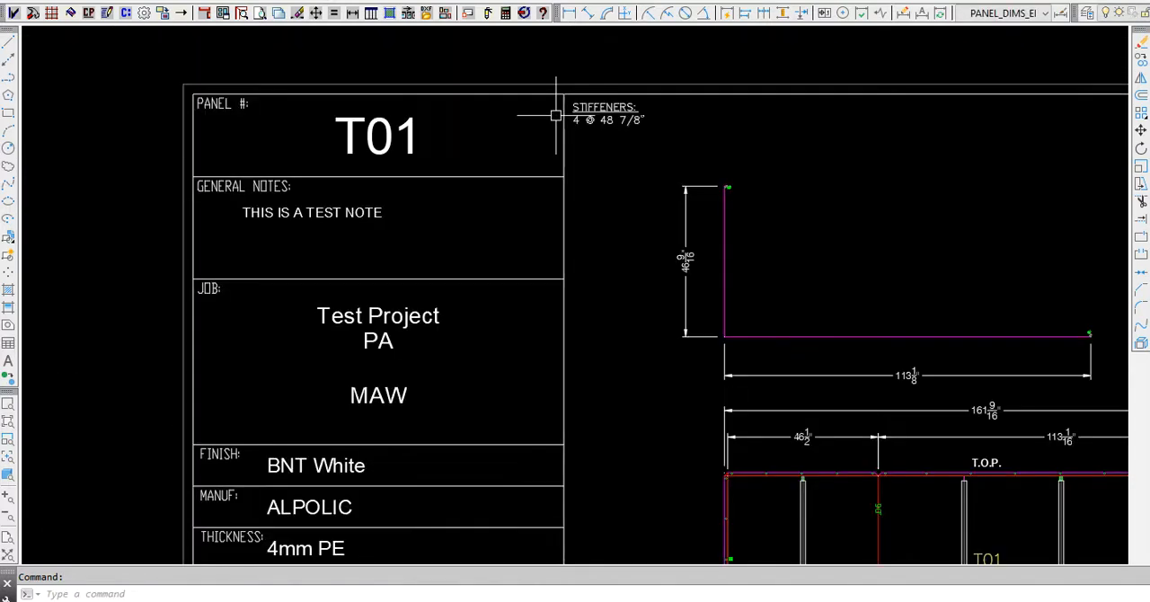
scroll(557, 115, down, 3)
scroll(637, 176, down, 3)
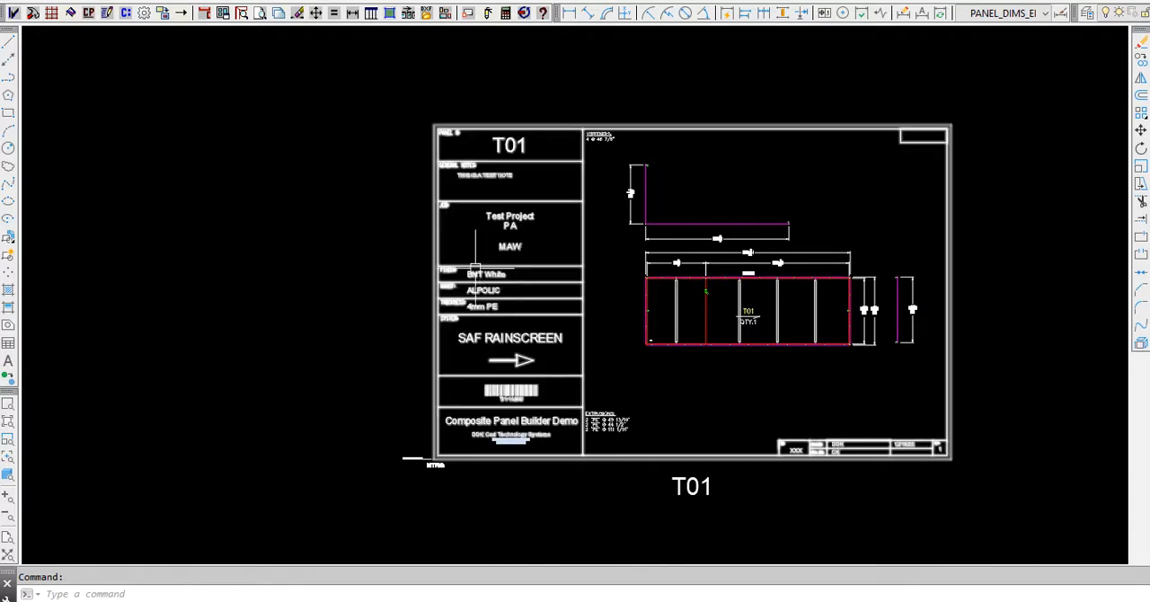
scroll(476, 272, up, 4)
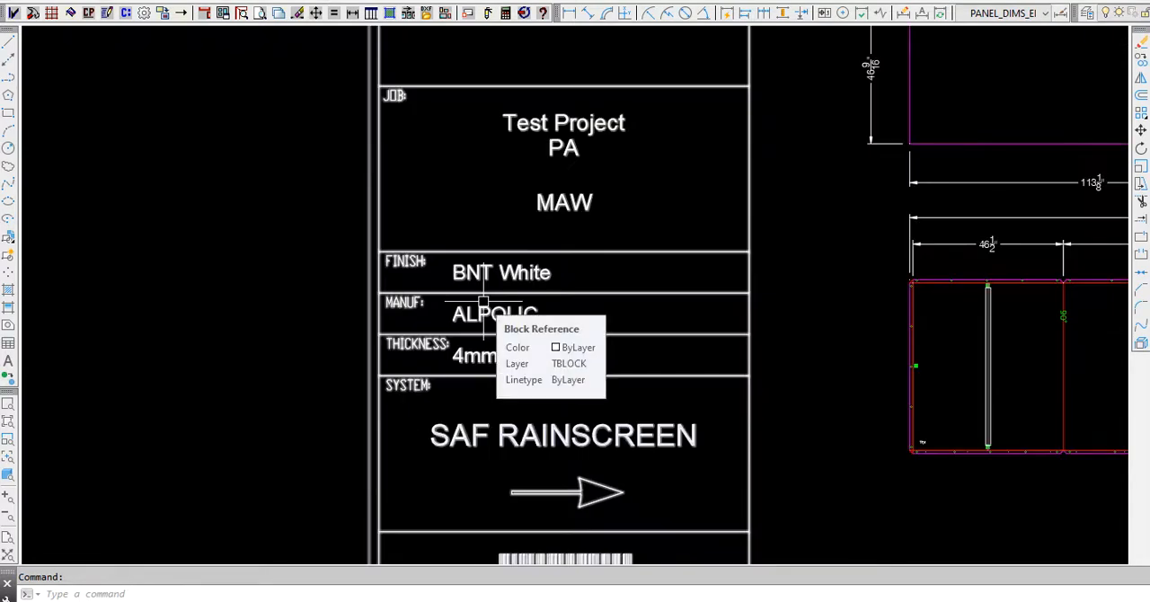
scroll(656, 272, down, 6)
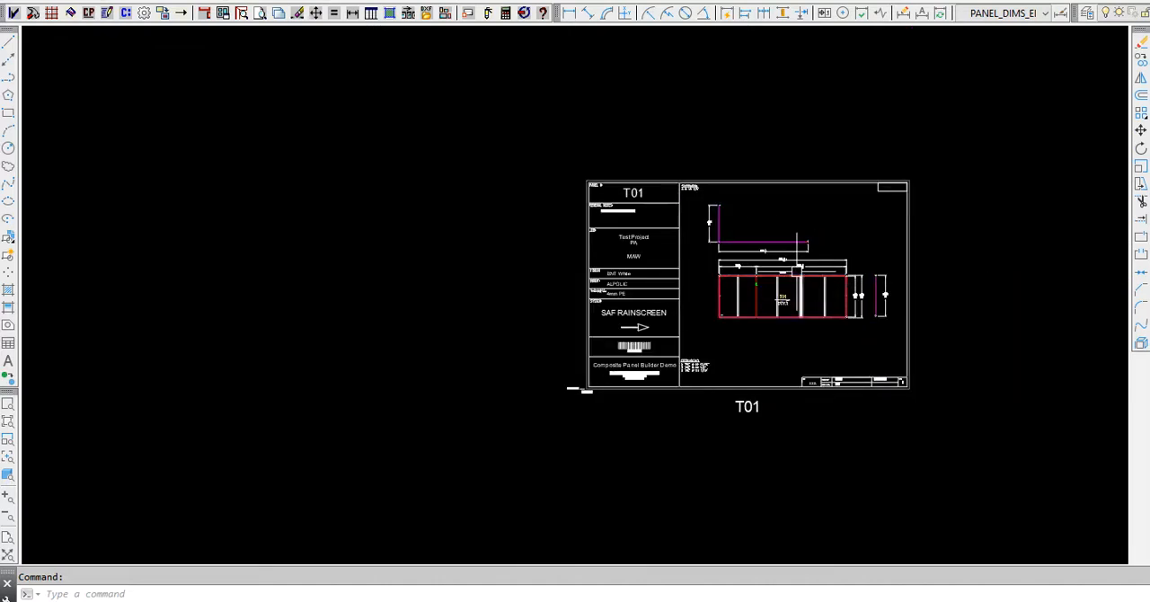
- Try to change the color of elevation panel T01 by picking a color source in the drawing
scroll(768, 279, down, 6)
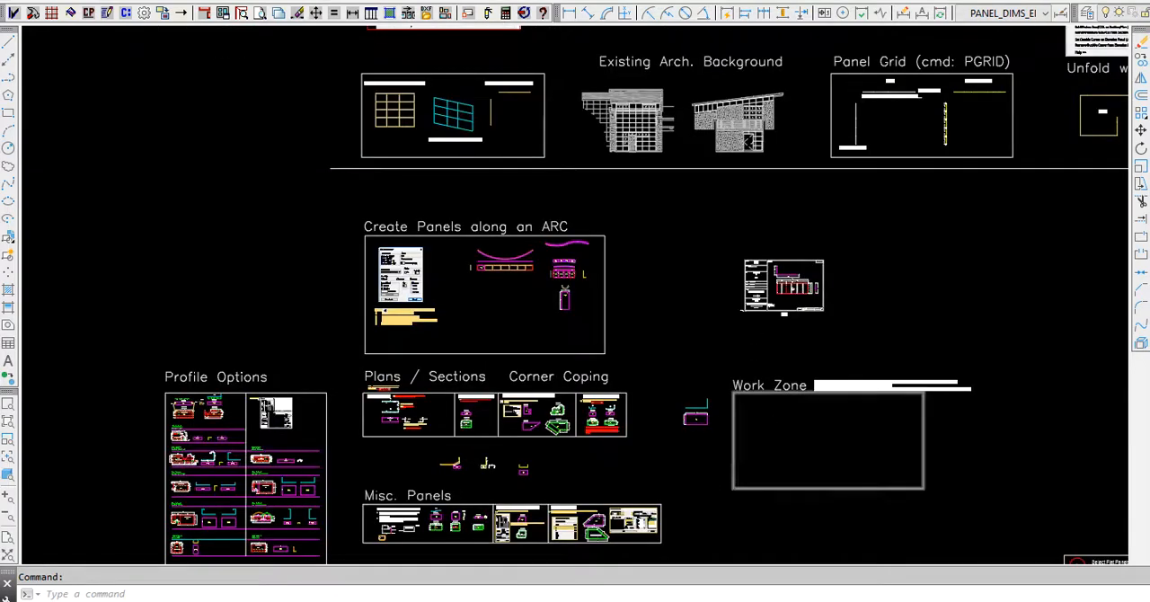
scroll(703, 431, up, 10)
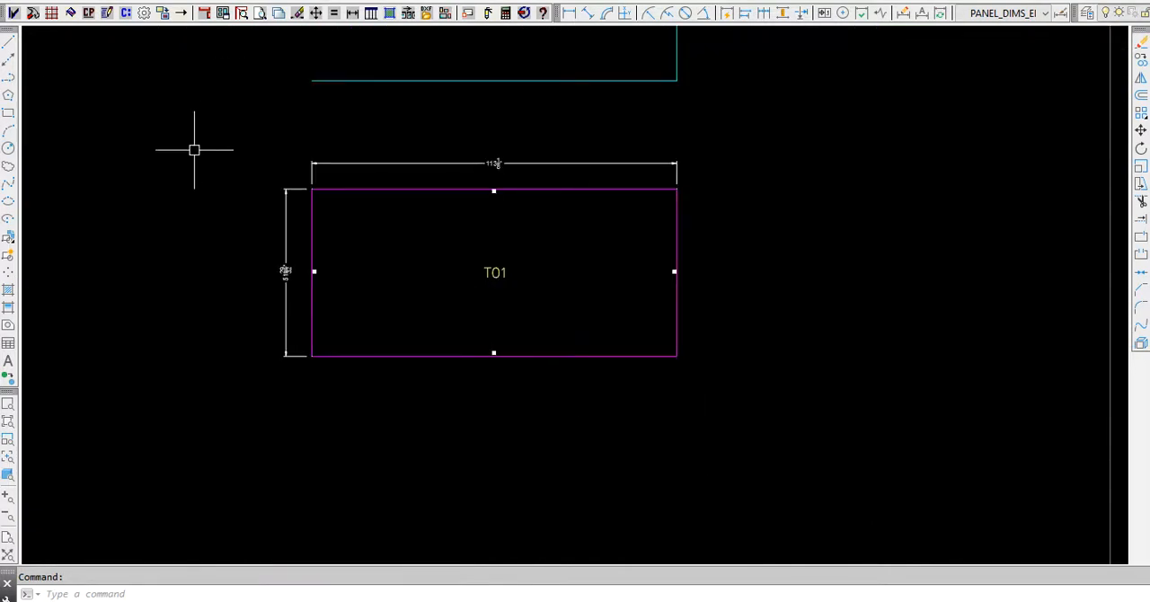
click(125, 12)
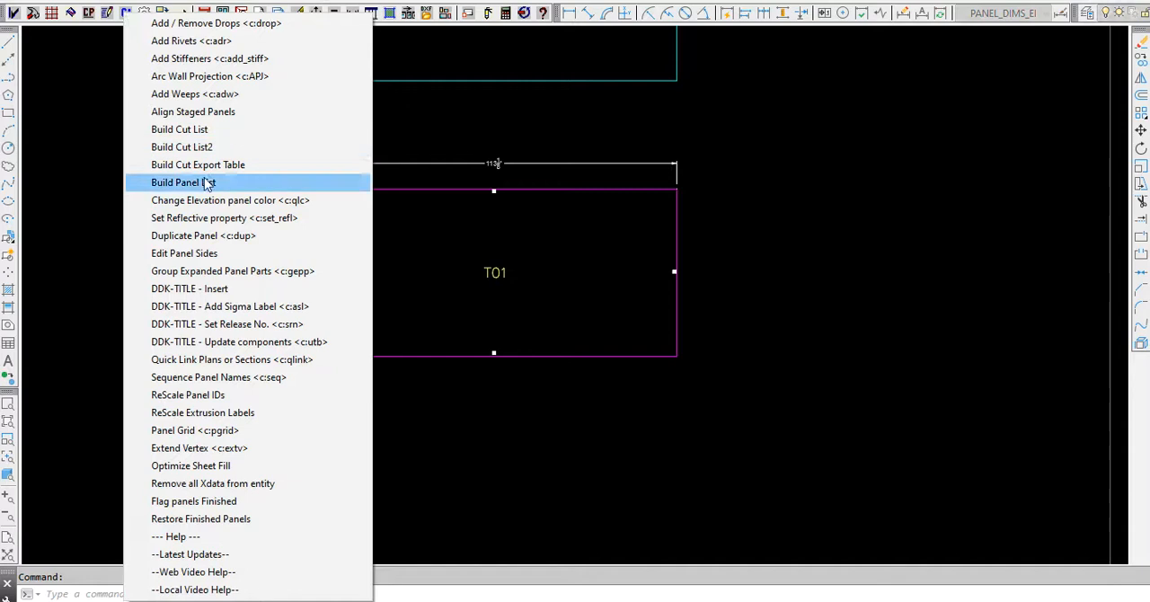
click(218, 207)
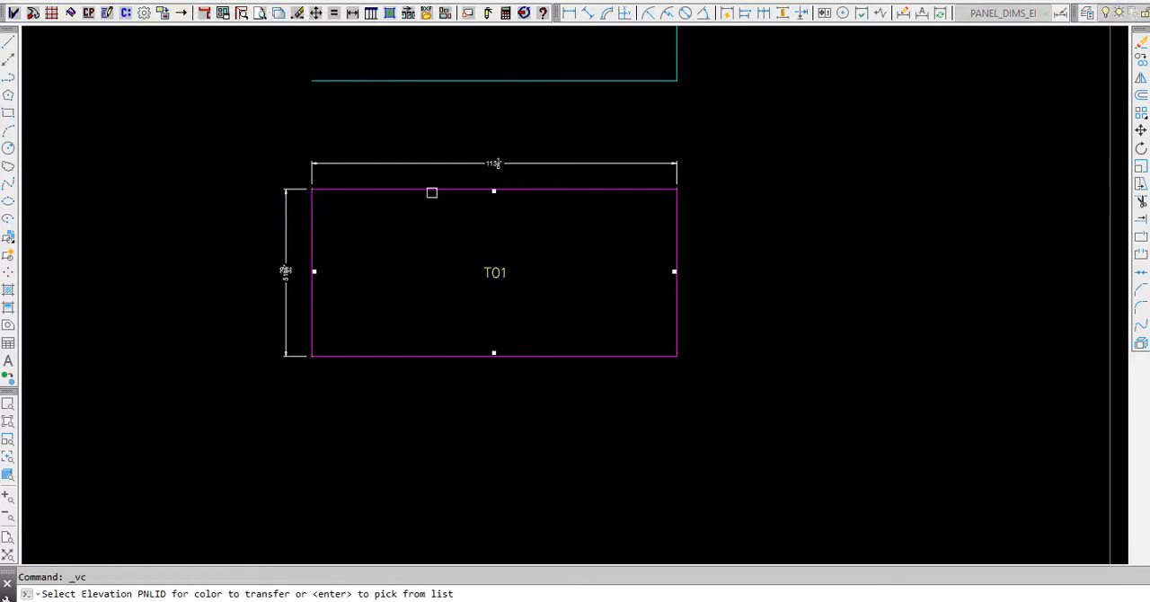
click(432, 192)
click(425, 190)
key(Return)
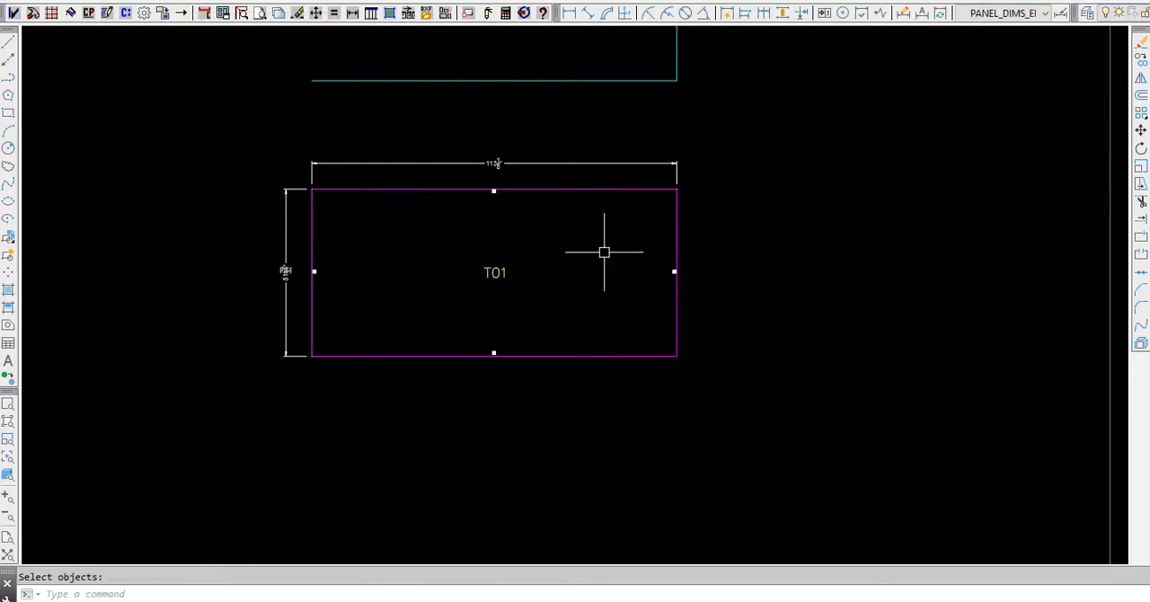
- Change the color of elevation panel T01 to TITANIUM-[48 x 146]-4-FR from the material list
right_click(521, 263)
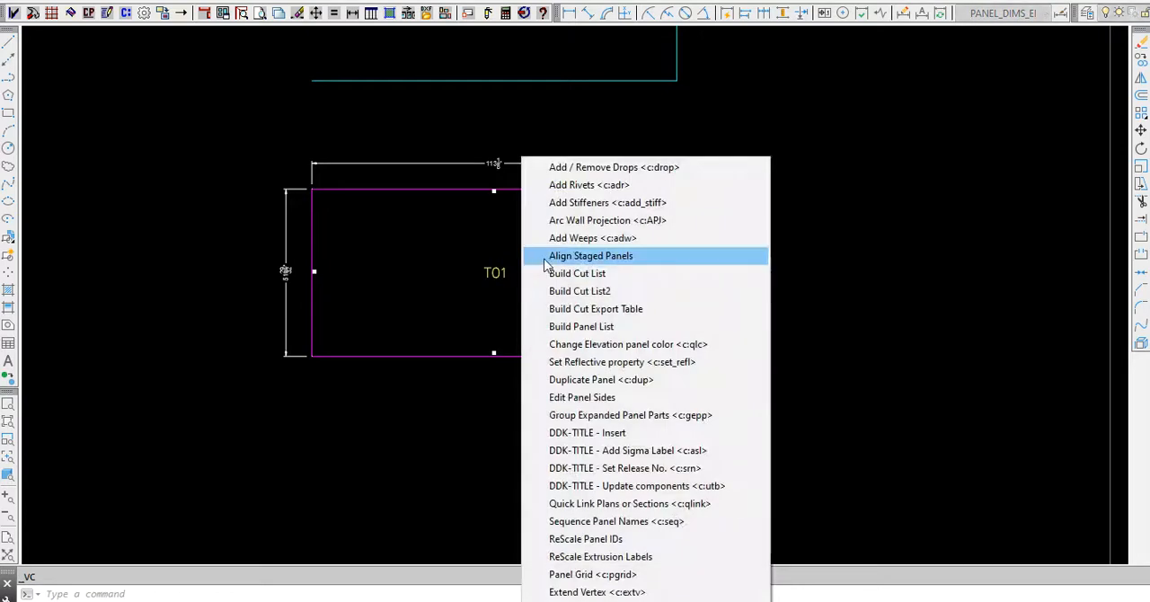
click(616, 346)
key(Return)
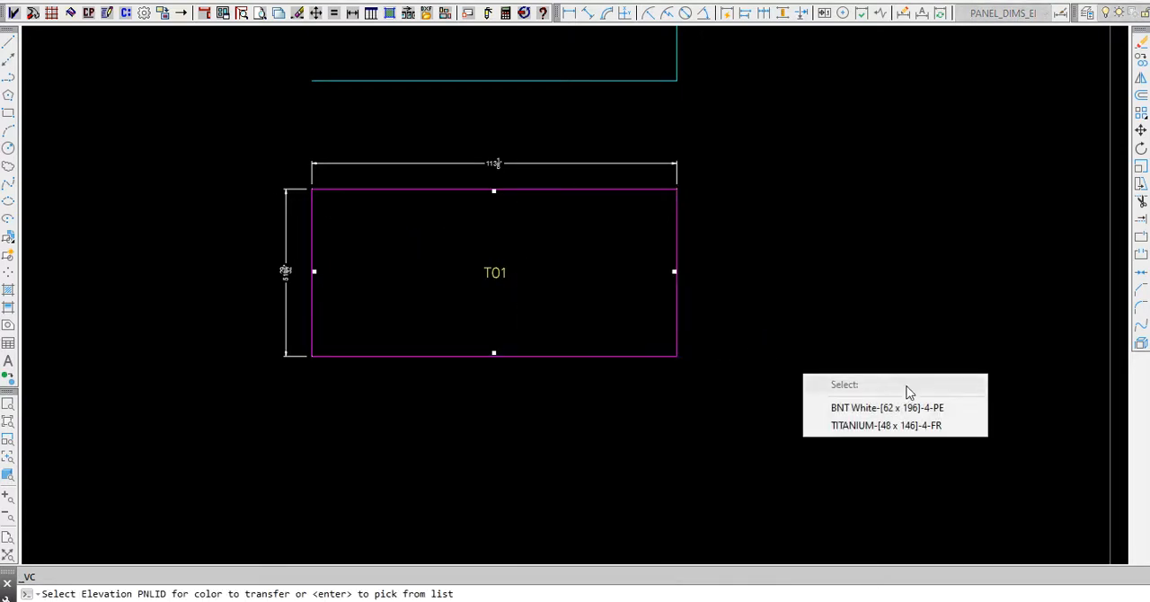
click(867, 426)
click(847, 410)
click(129, 136)
key(Return)
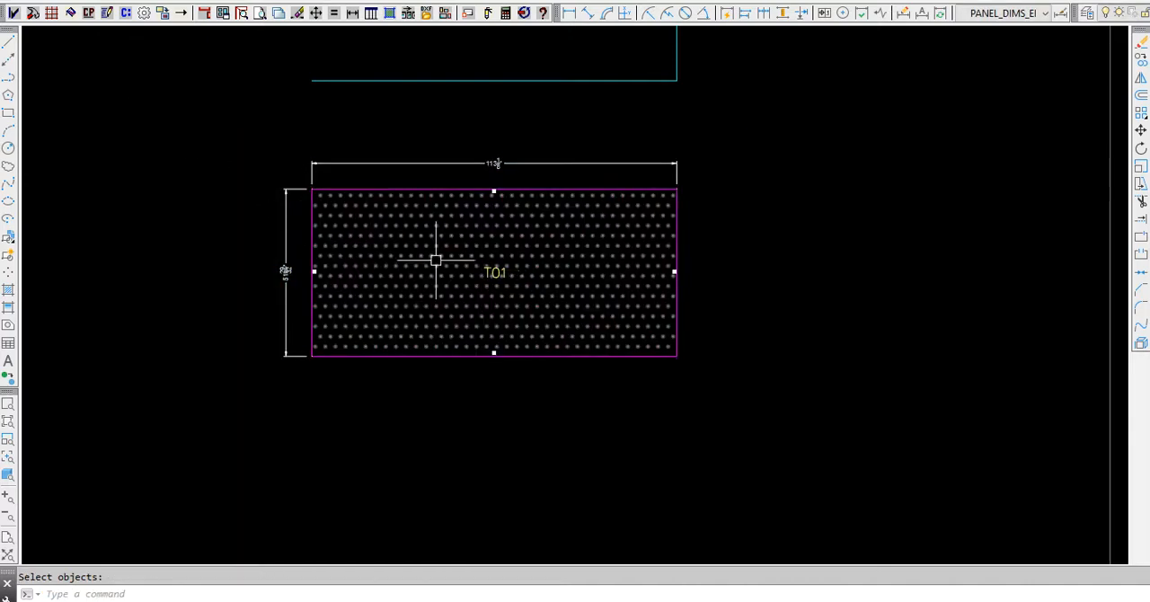
- Update the DDK-TITLE components of the staged T01 sheet above the work zone
scroll(185, 305, down, 6)
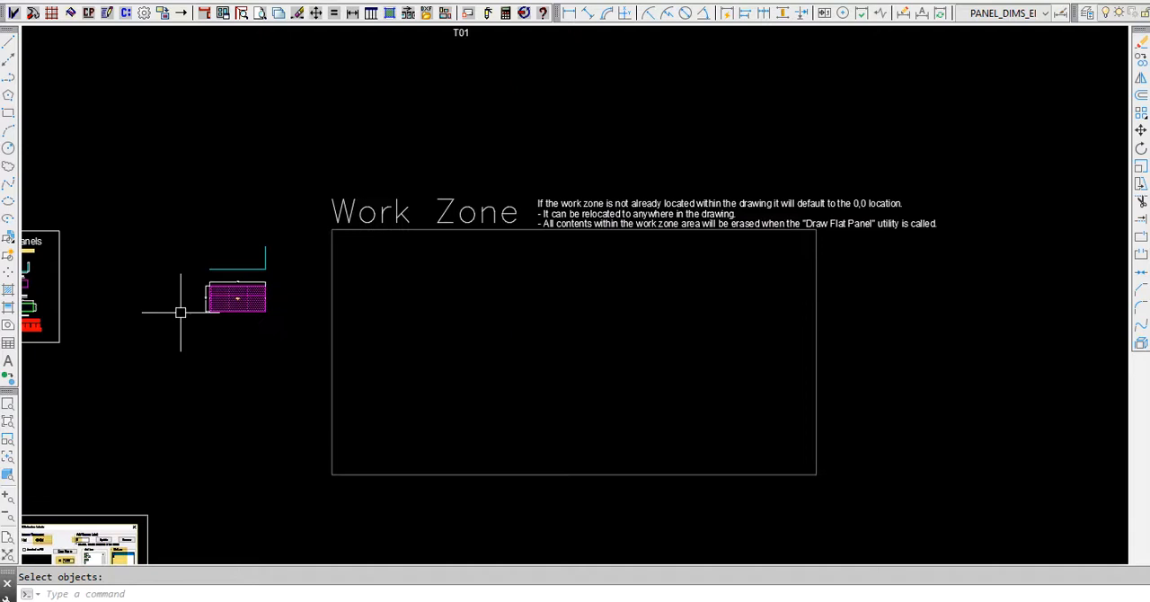
scroll(180, 312, down, 2)
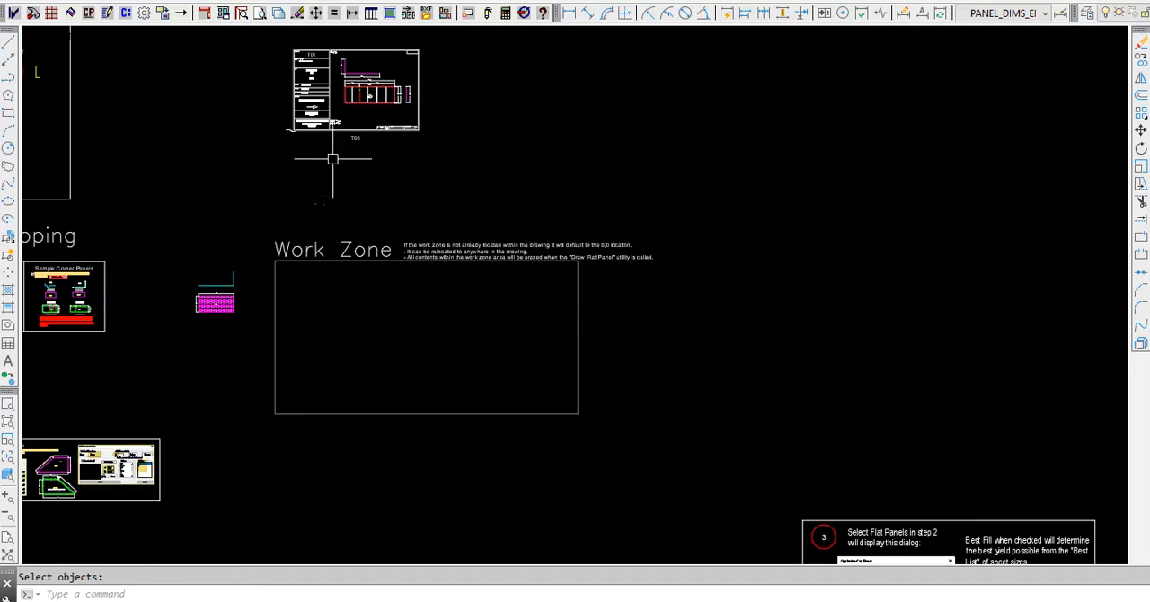
scroll(286, 54, up, 2)
middle_drag(286, 54, 349, 240)
scroll(428, 267, up, 4)
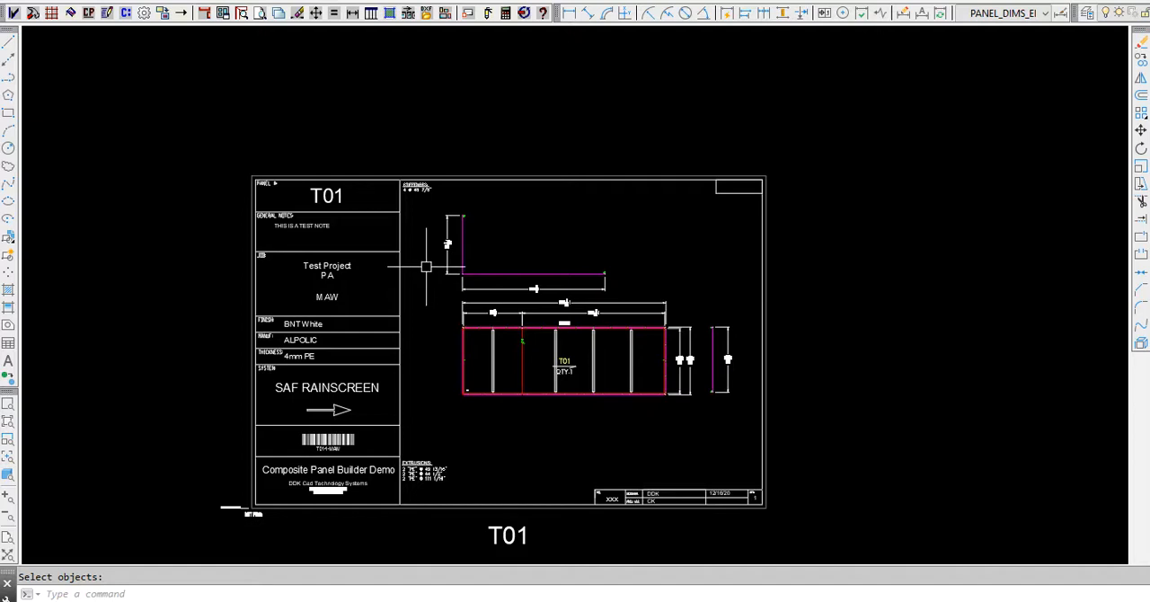
scroll(428, 267, up, 2)
middle_drag(357, 229, 338, 157)
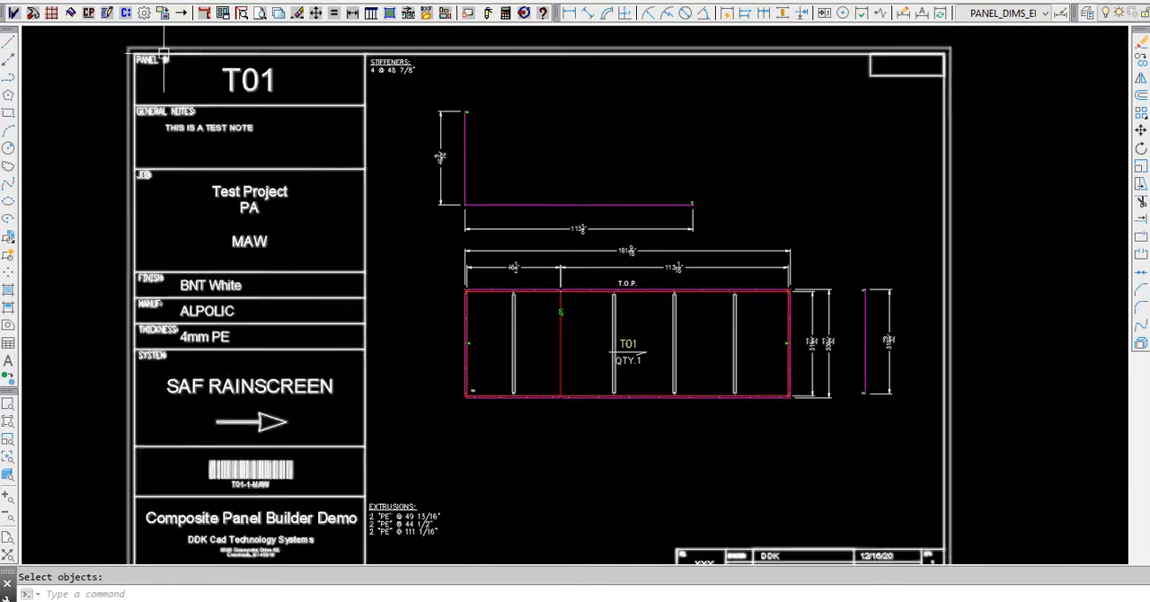
click(126, 12)
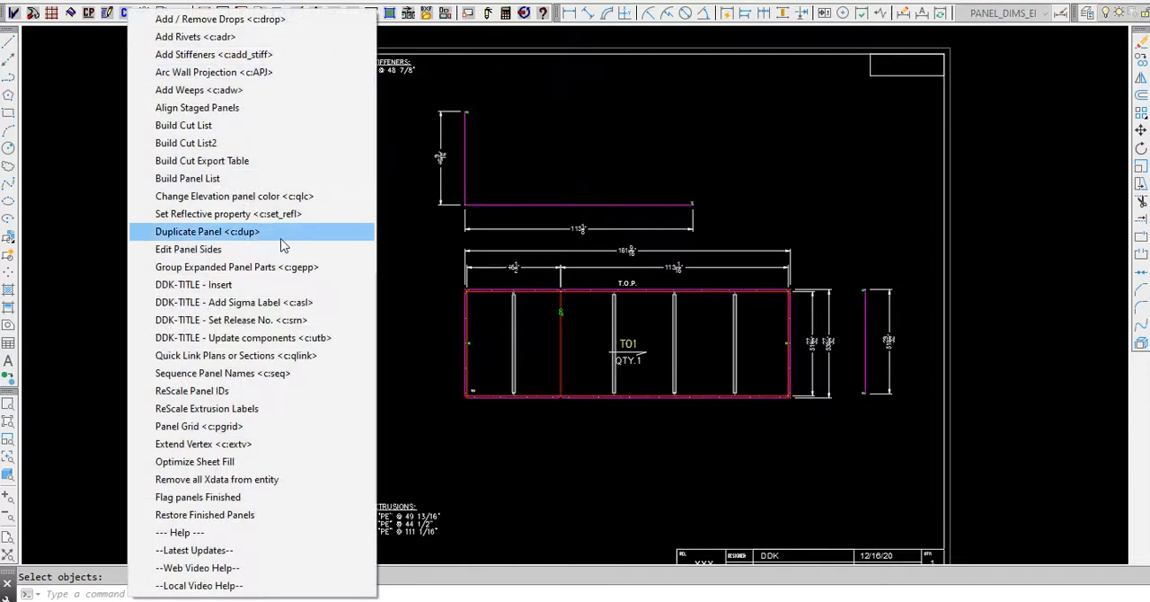
click(293, 340)
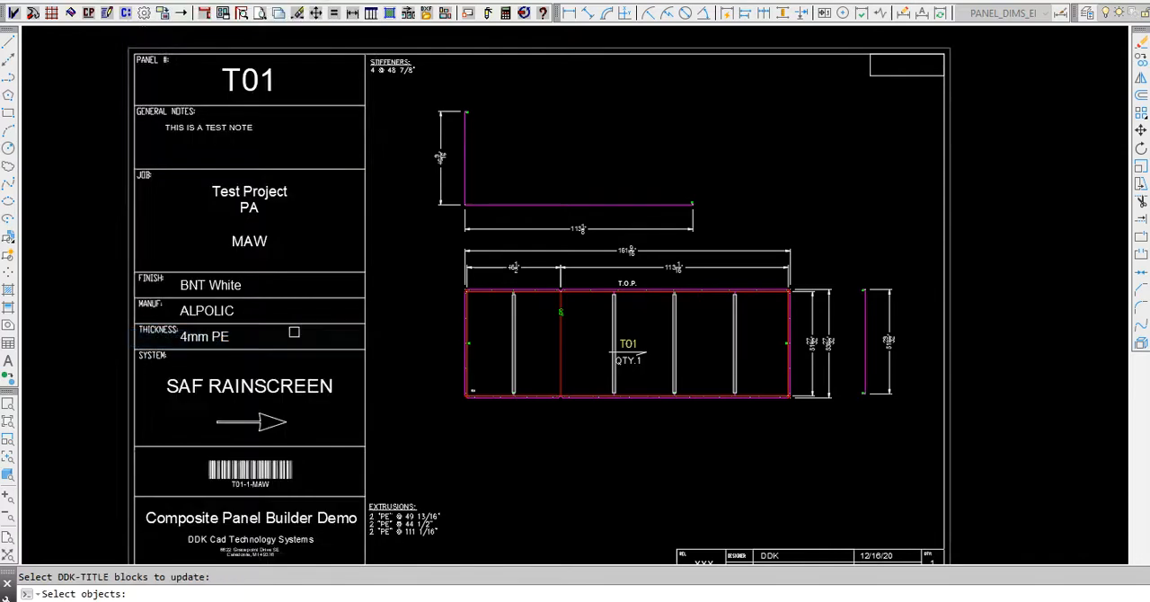
click(870, 69)
key(Return)
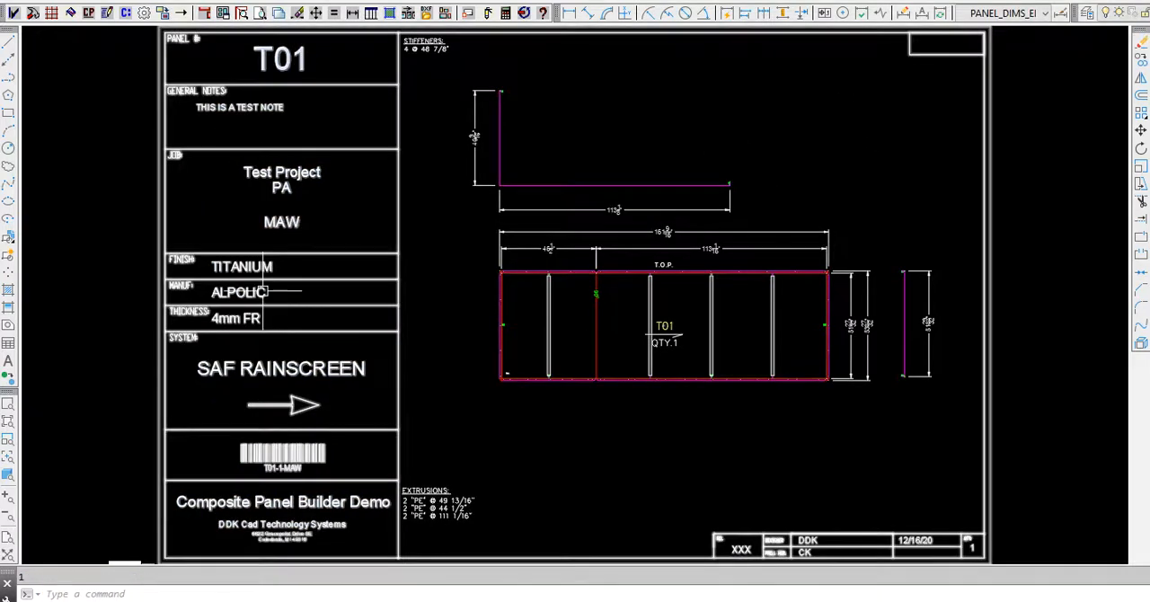
- Check the finish and thickness entries and the extrusions list on the updated T01 sheet
scroll(240, 257, up, 6)
scroll(270, 295, down, 6)
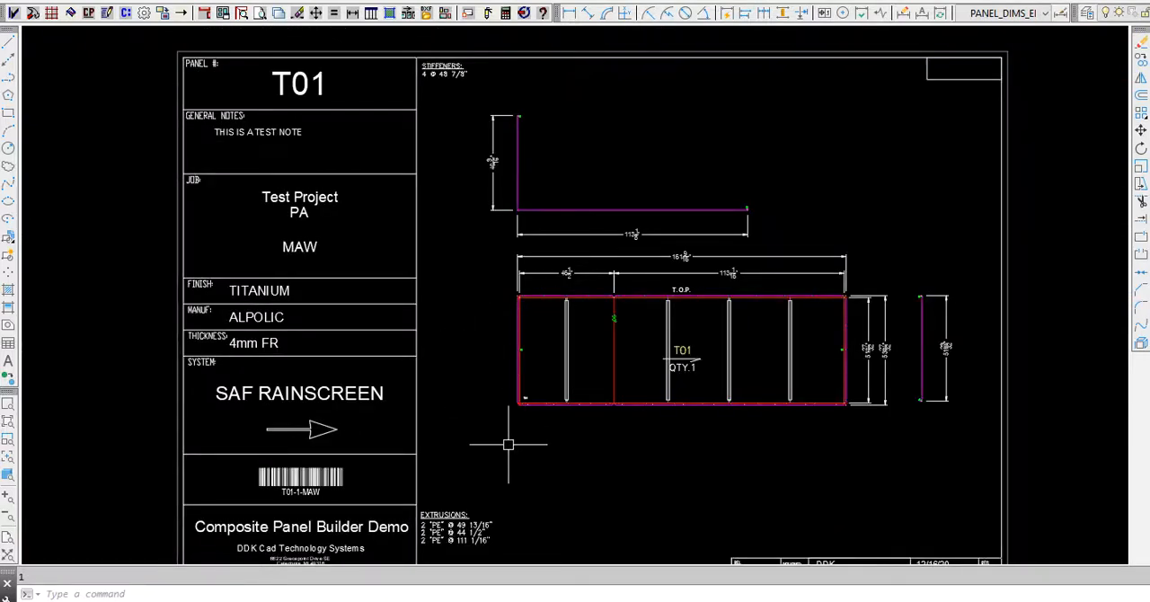
scroll(457, 540, up, 5)
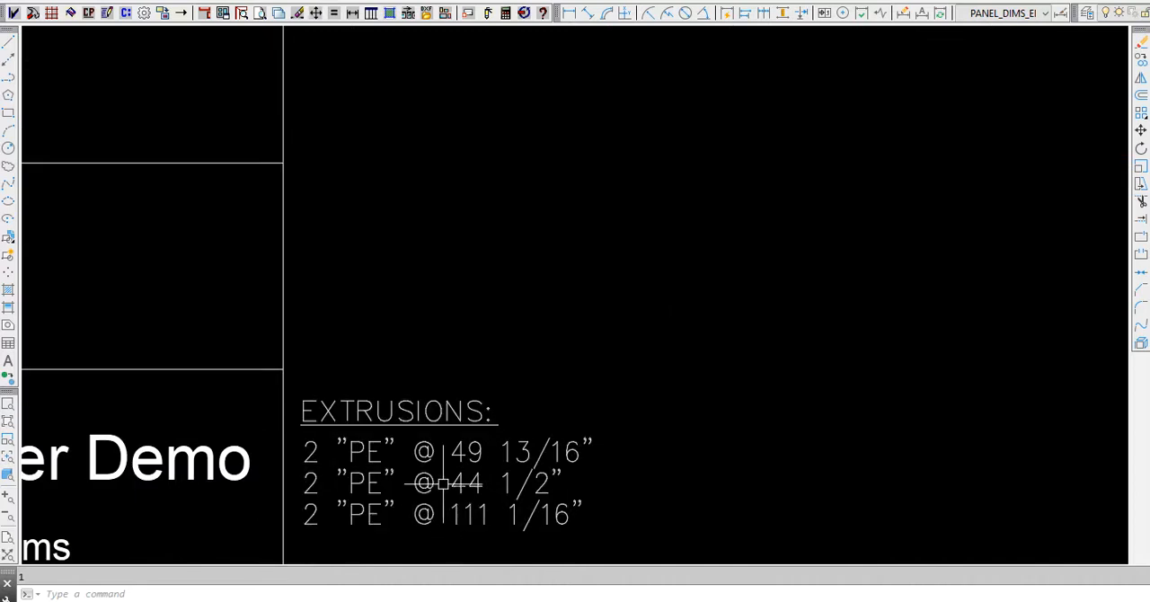
scroll(543, 399, down, 4)
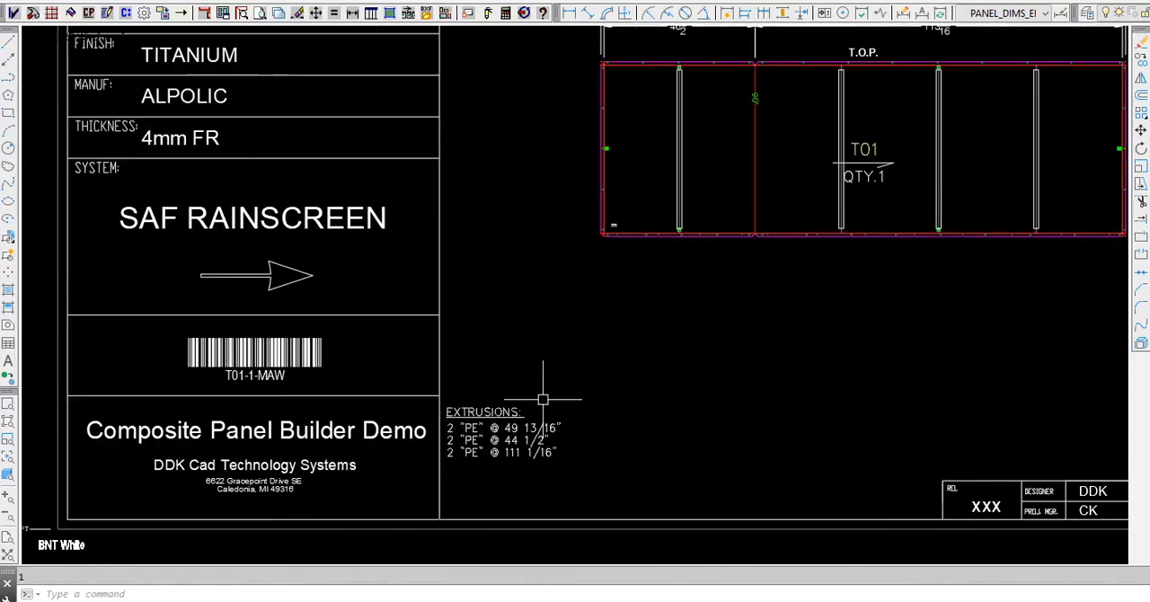
scroll(647, 396, down, 2)
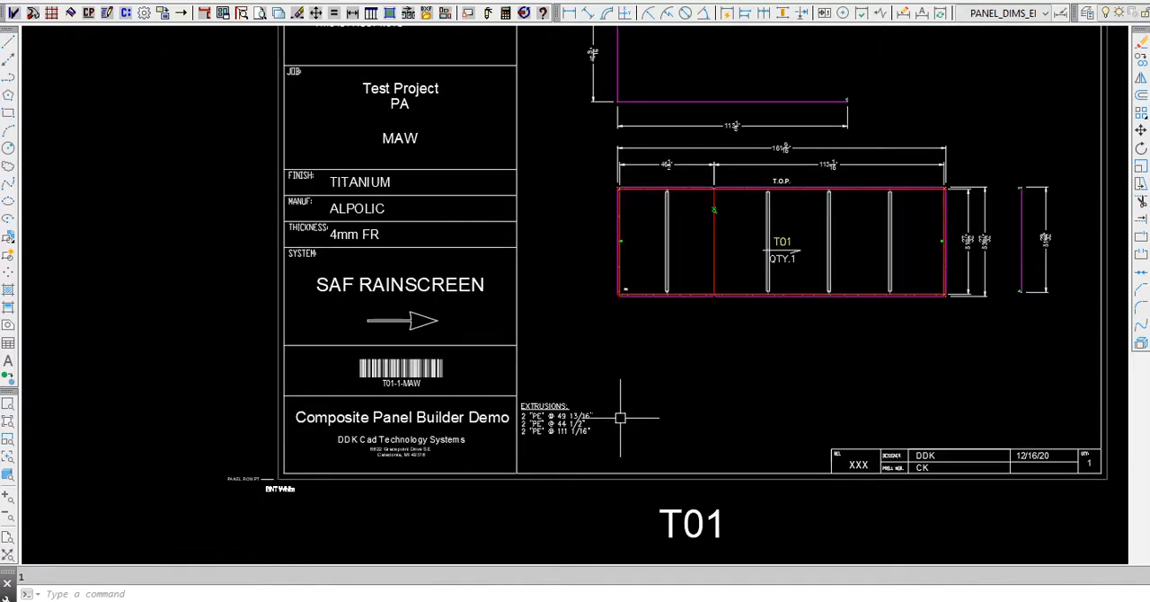
- Set STD_EXTRU_TRIM to 2 in the default stage title data and save the settings
click(144, 12)
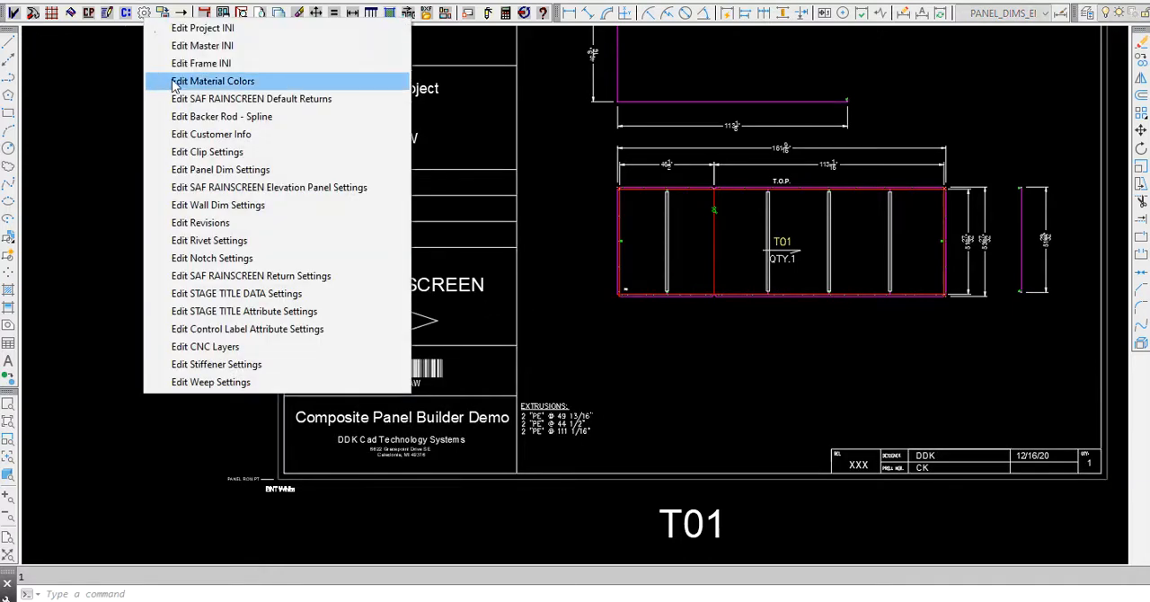
click(241, 299)
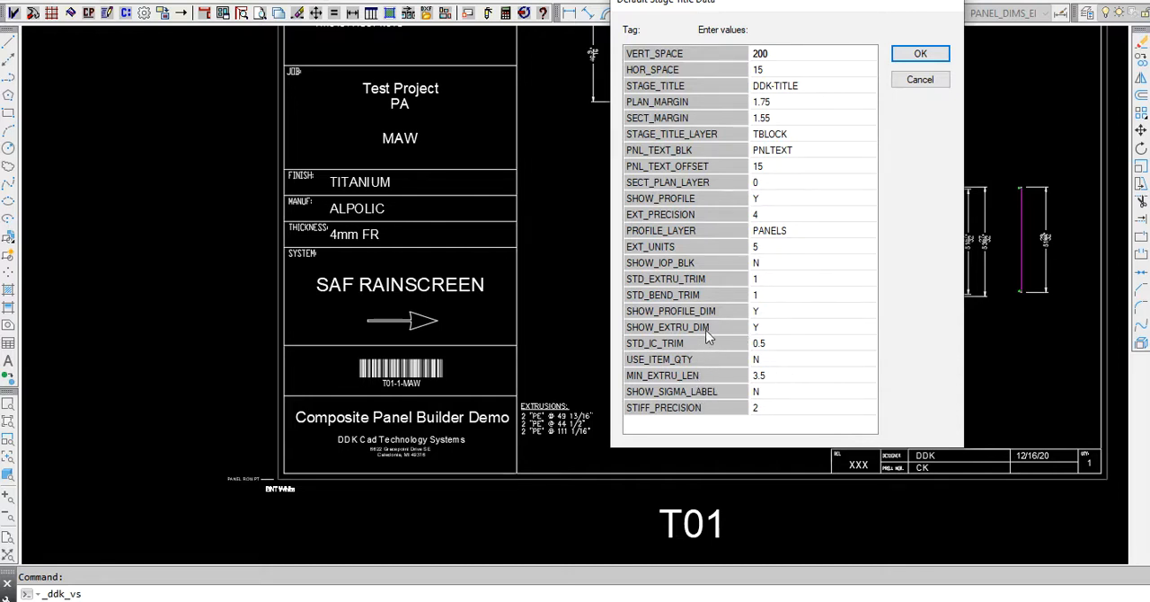
click(768, 280)
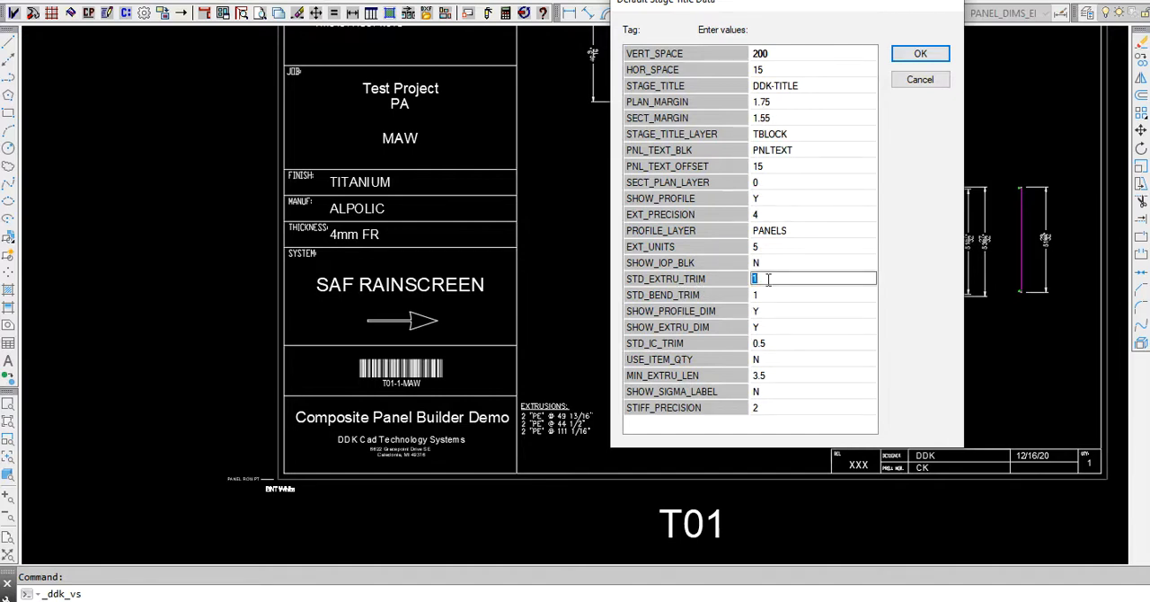
key(Up)
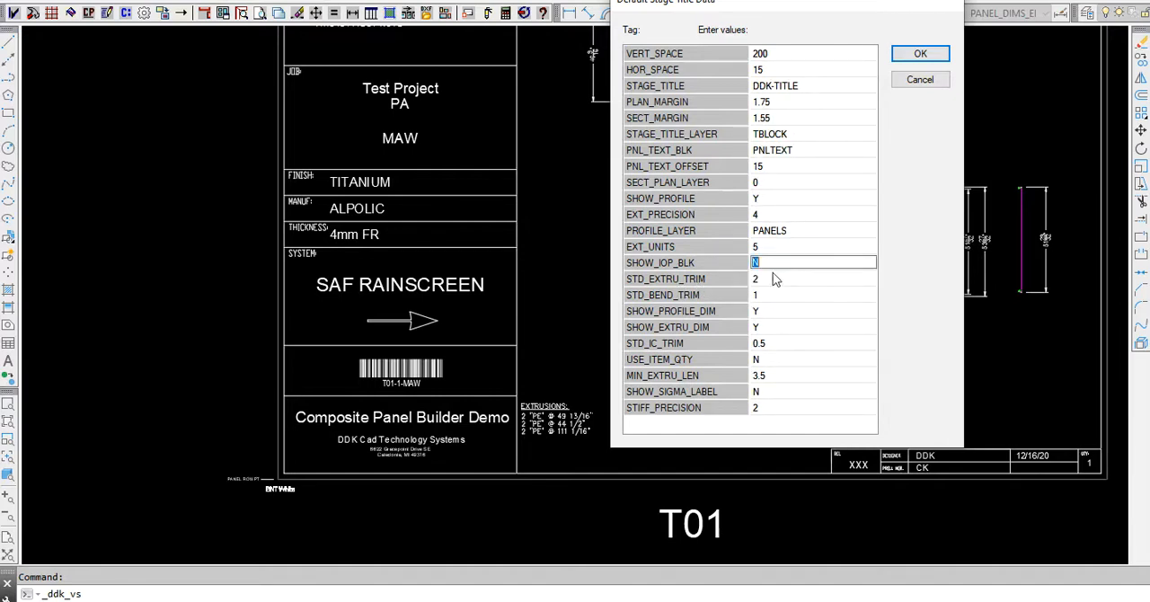
click(918, 58)
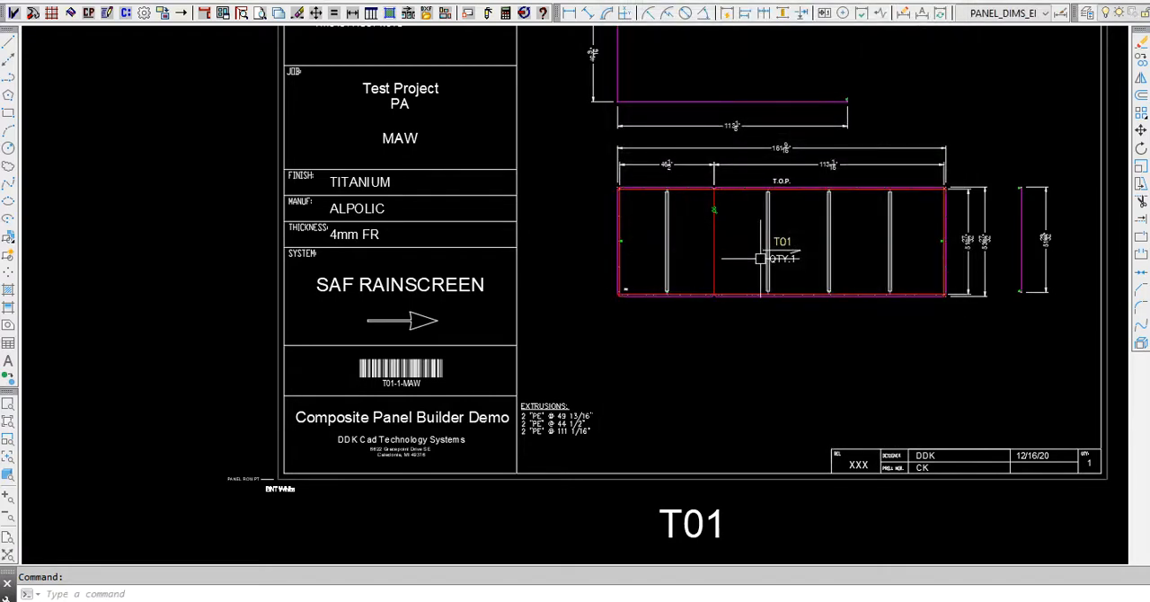
- Update the DDK-TITLE components of the staged T01 sheet to refresh its extrusions list with the new trim
scroll(939, 193, up, 5)
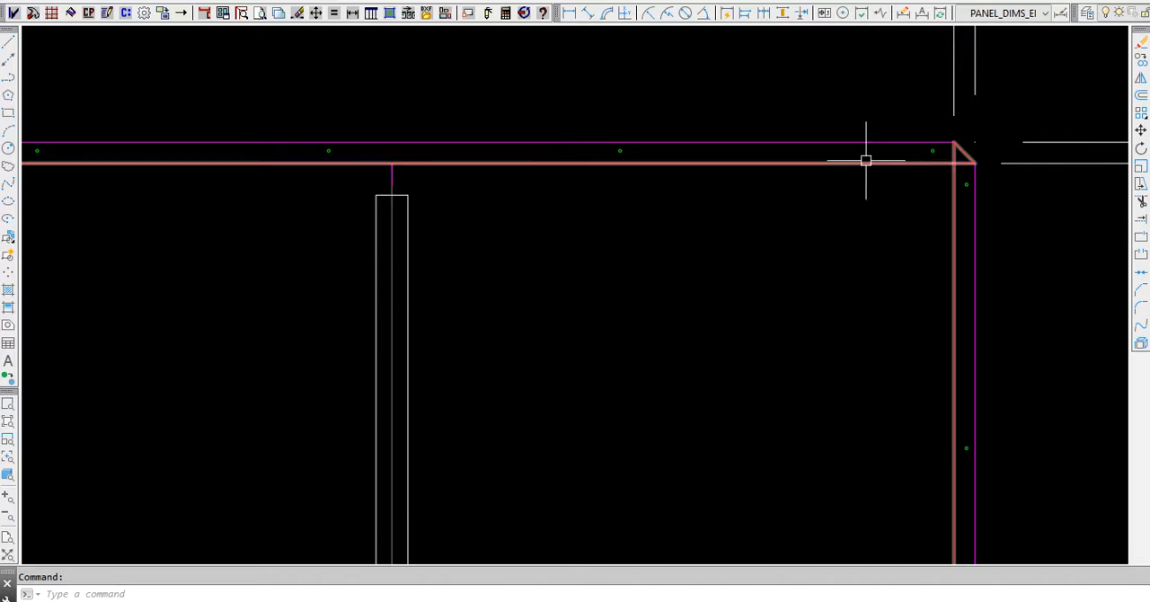
scroll(854, 144, down, 5)
scroll(912, 144, down, 4)
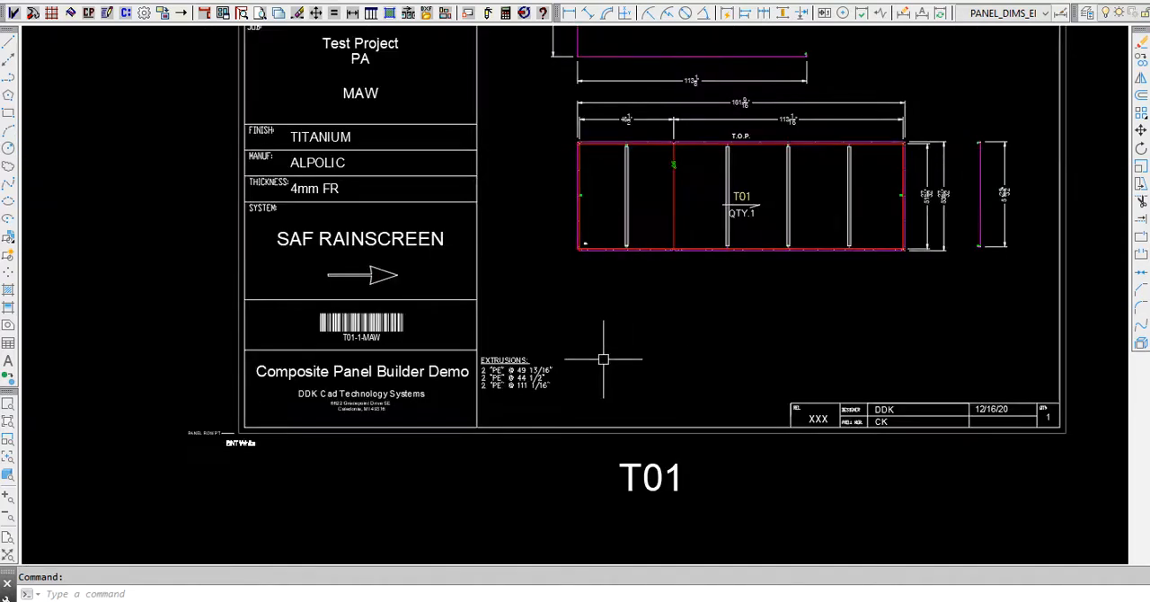
scroll(539, 382, up, 8)
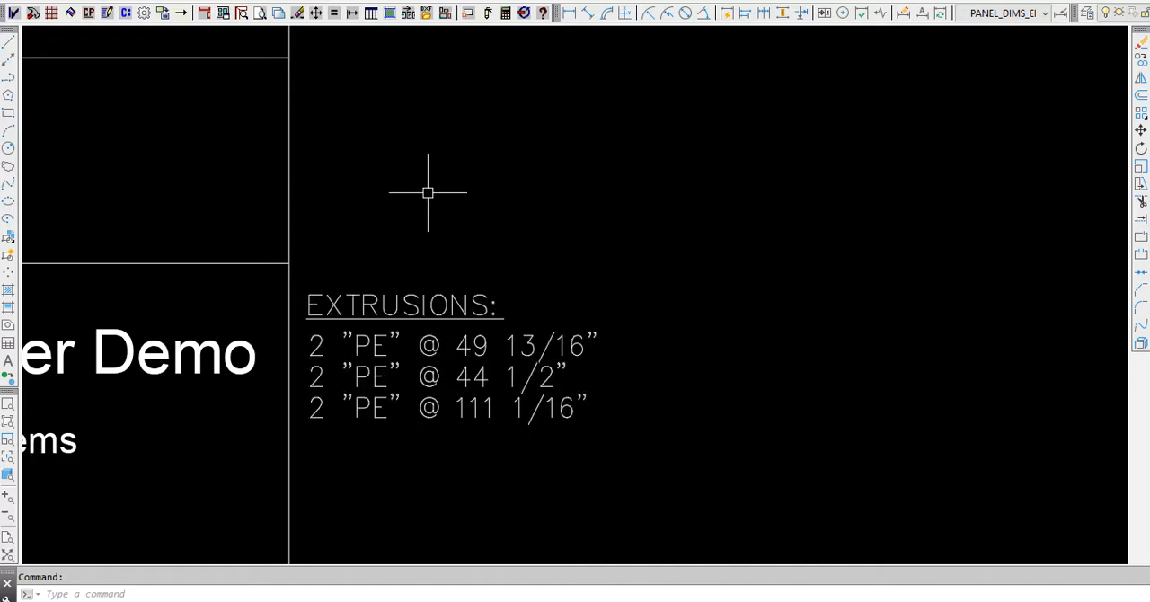
text(ut)
key(Return)
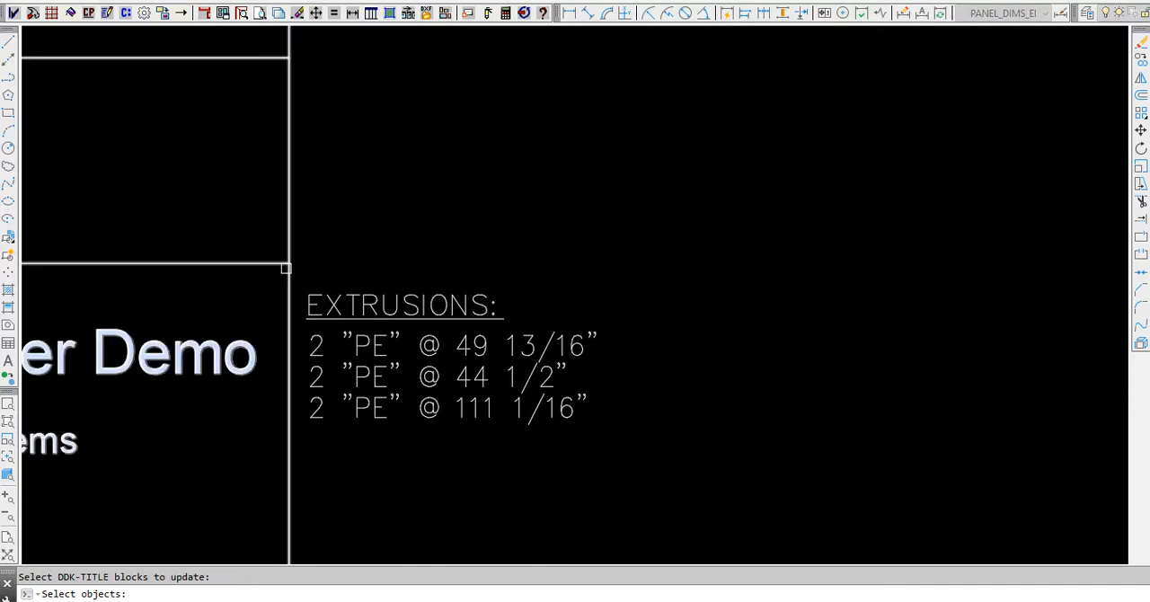
click(284, 269)
key(Return)
scroll(440, 499, up, 10)
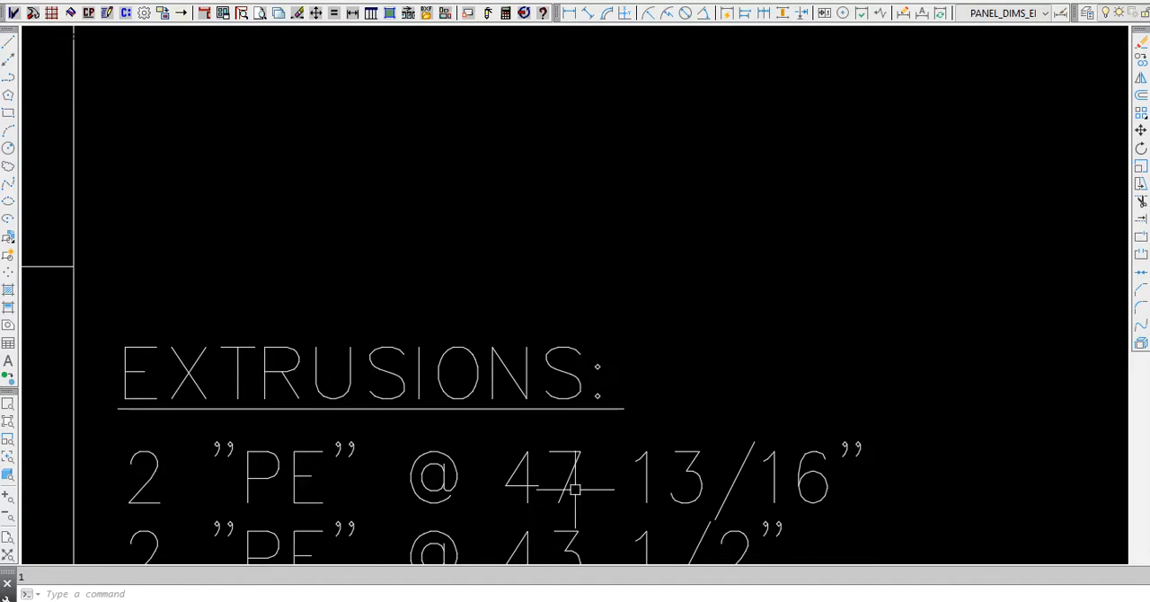
scroll(387, 398, down, 8)
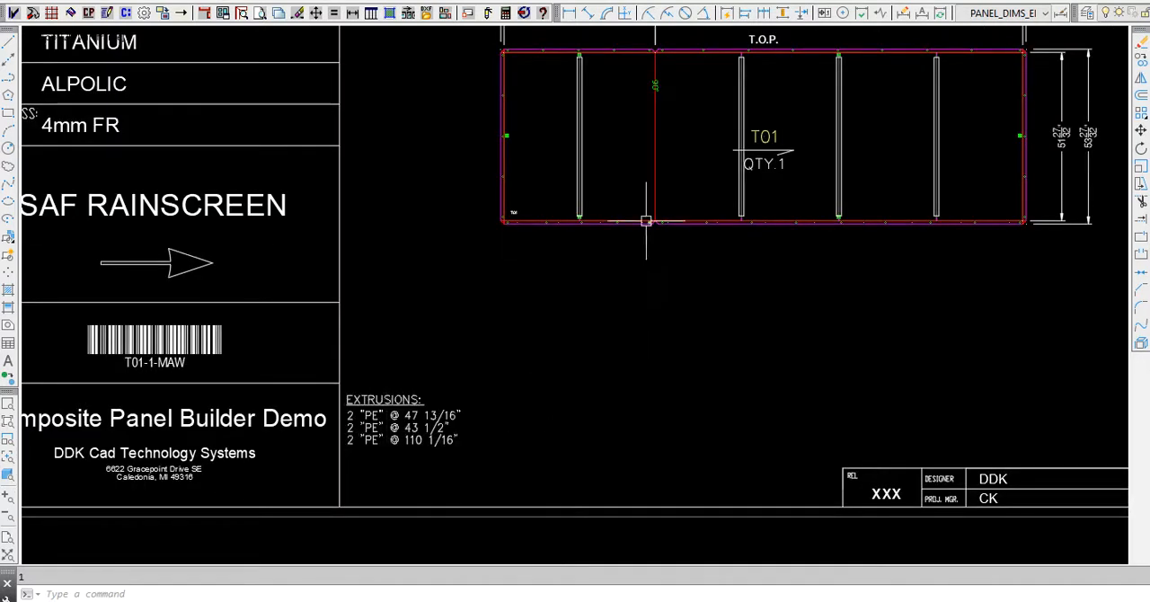
scroll(739, 268, down, 2)
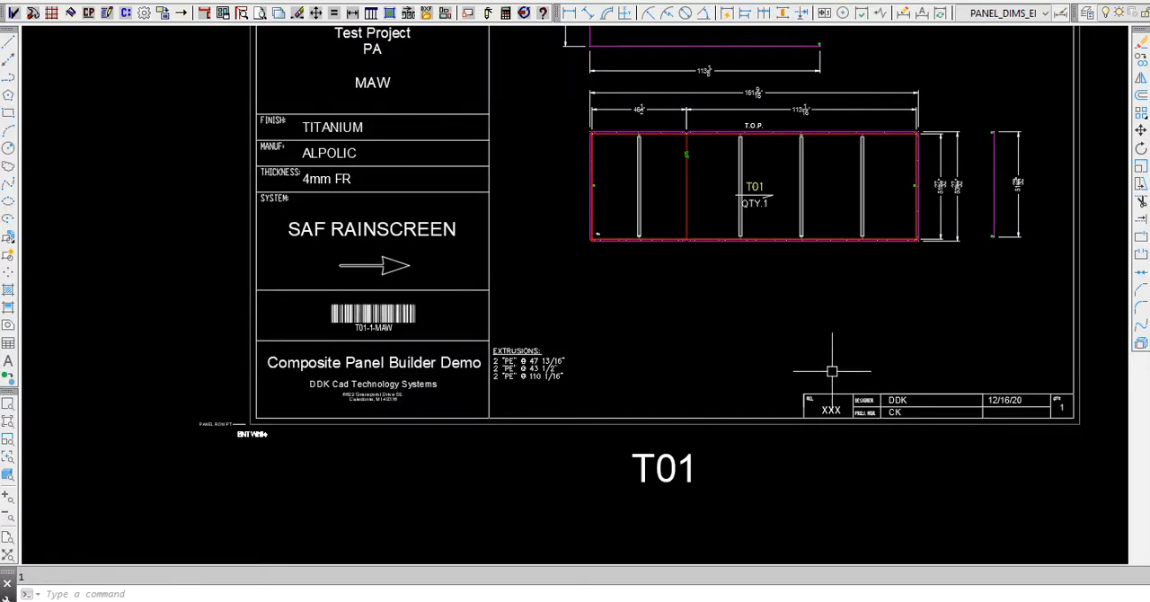
- Set the release number of the T01 title sheet to 1A
scroll(852, 407, up, 5)
scroll(593, 369, down, 5)
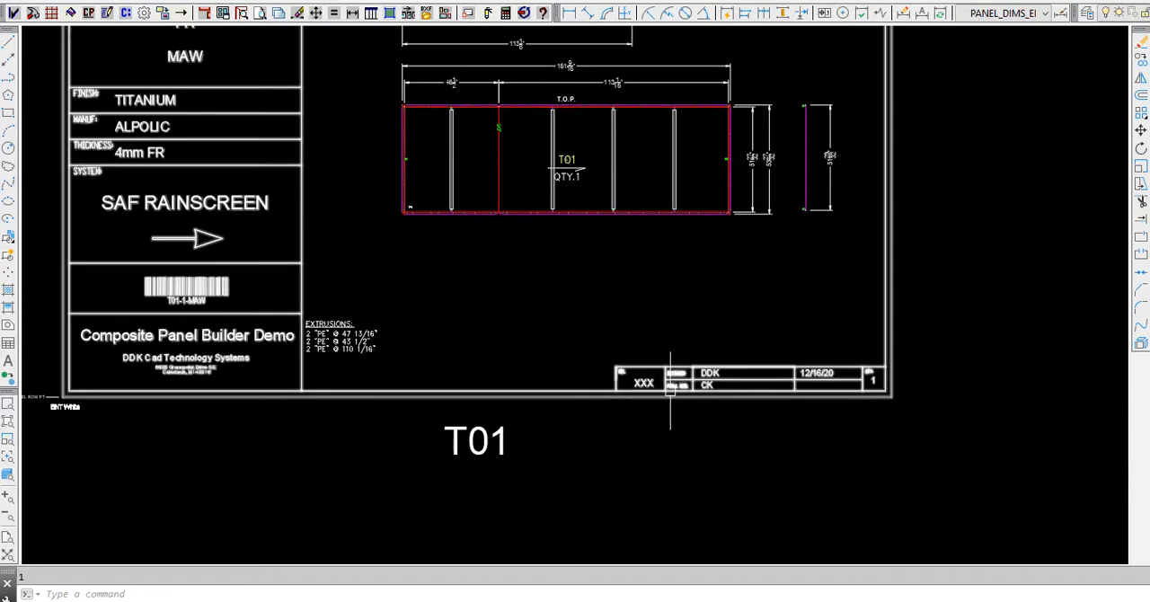
mouse_move(670, 386)
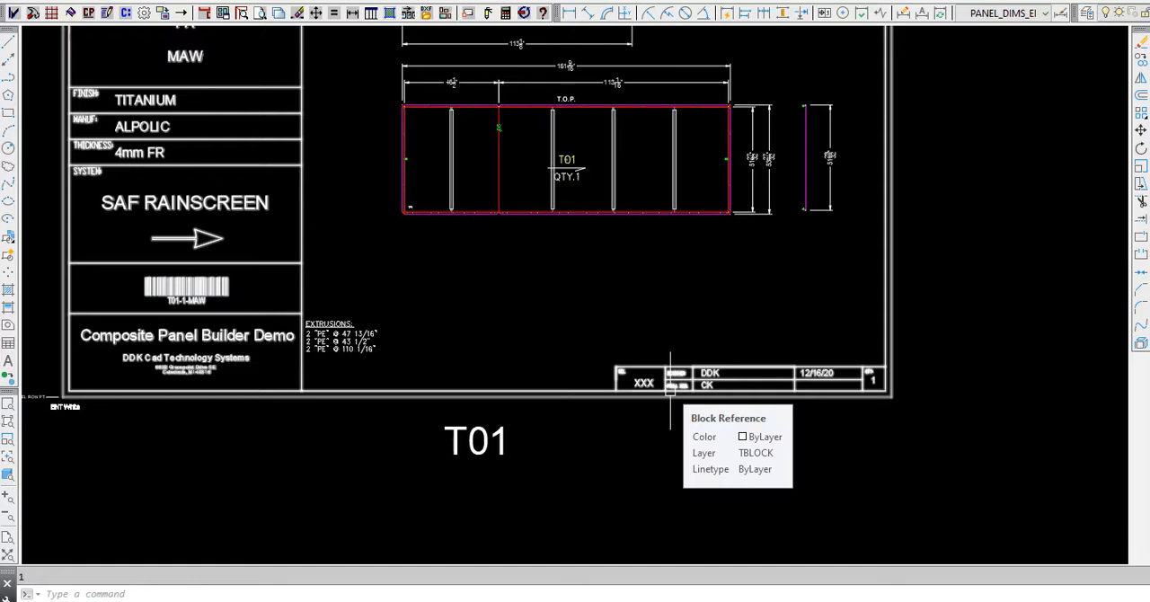
click(128, 14)
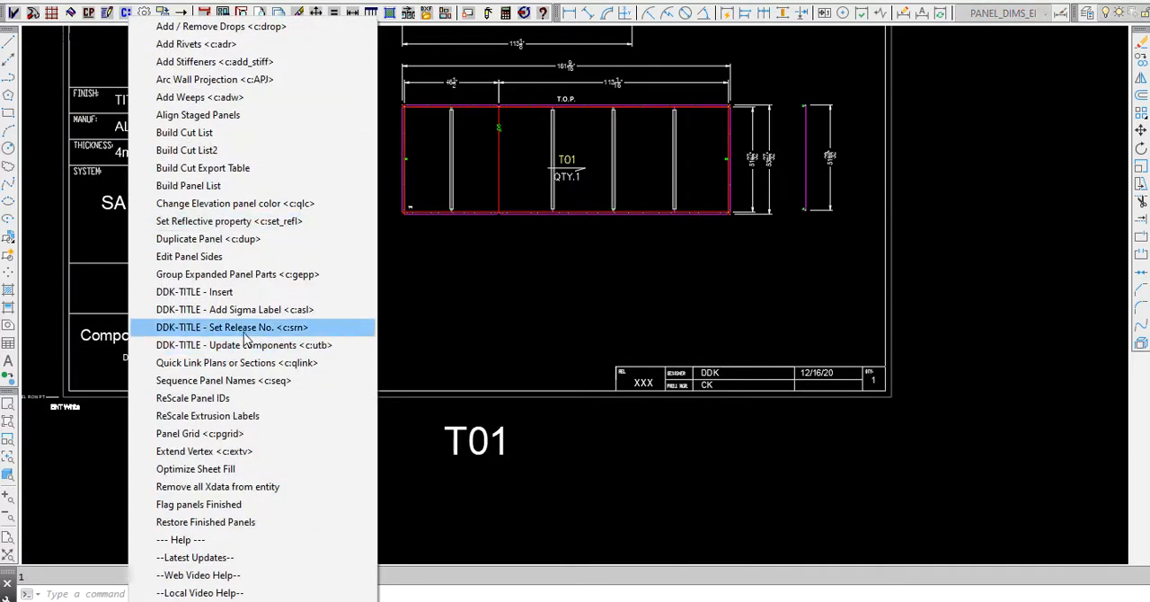
click(243, 328)
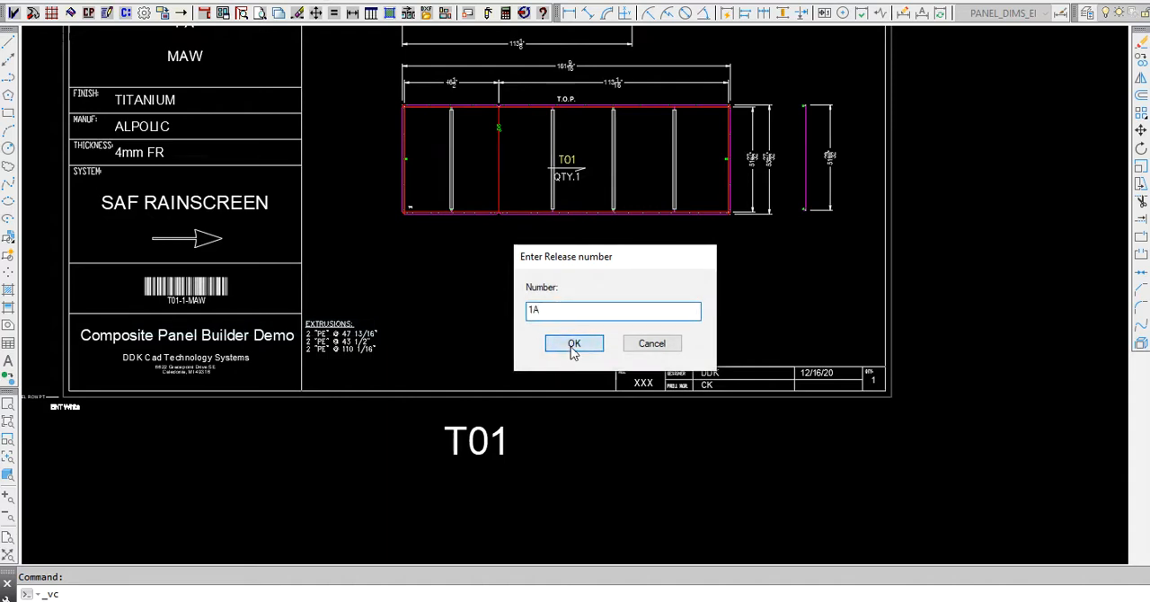
click(573, 346)
click(981, 341)
click(411, 301)
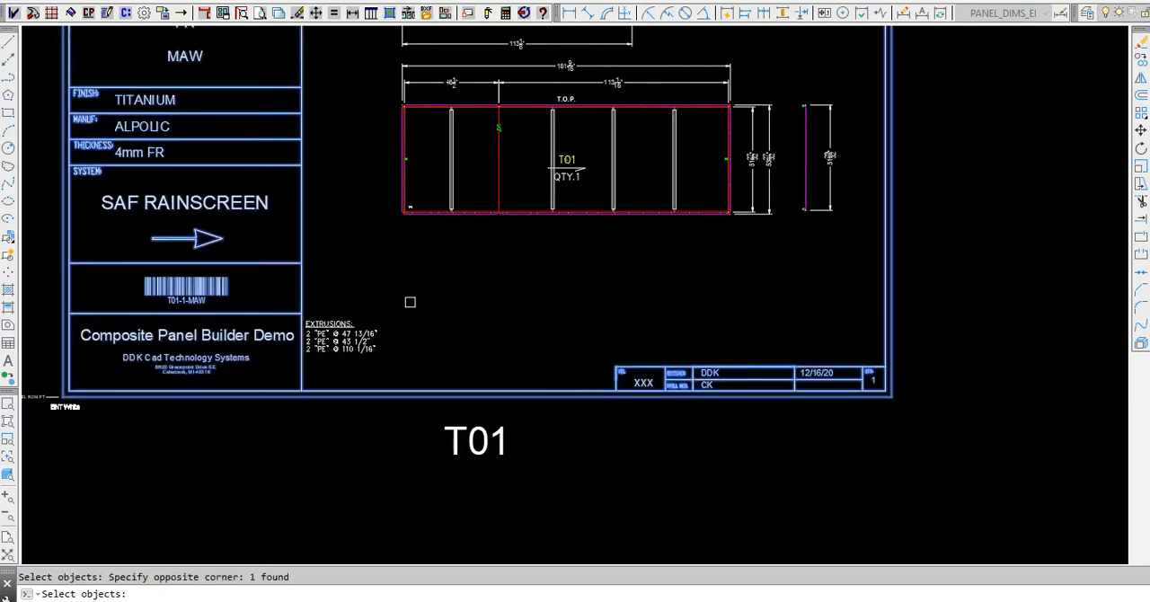
key(Return)
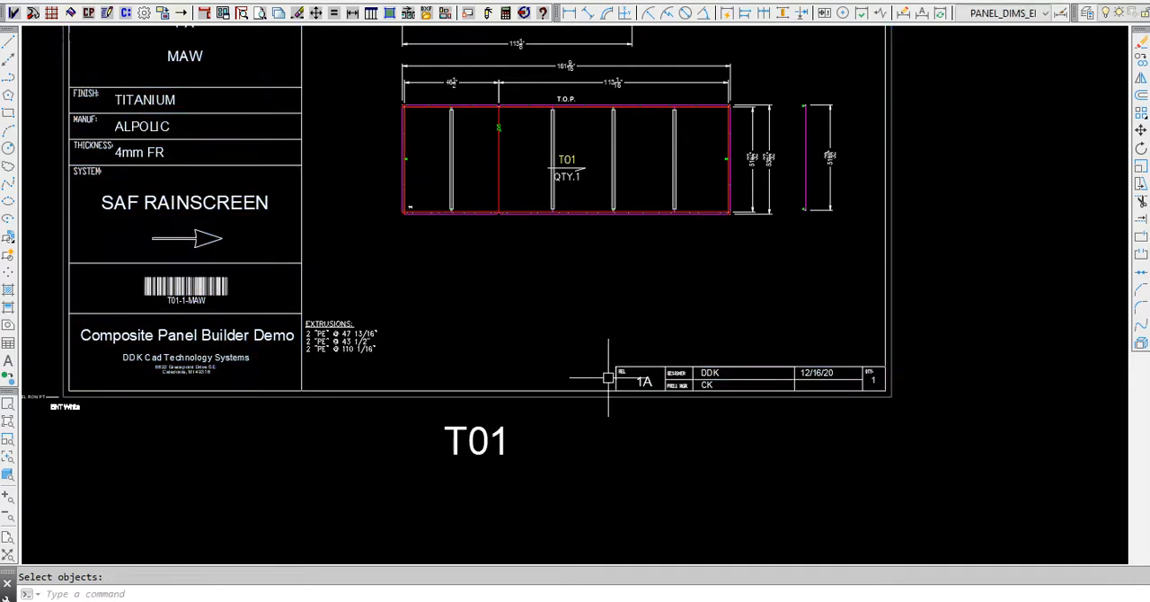
scroll(634, 385, up, 5)
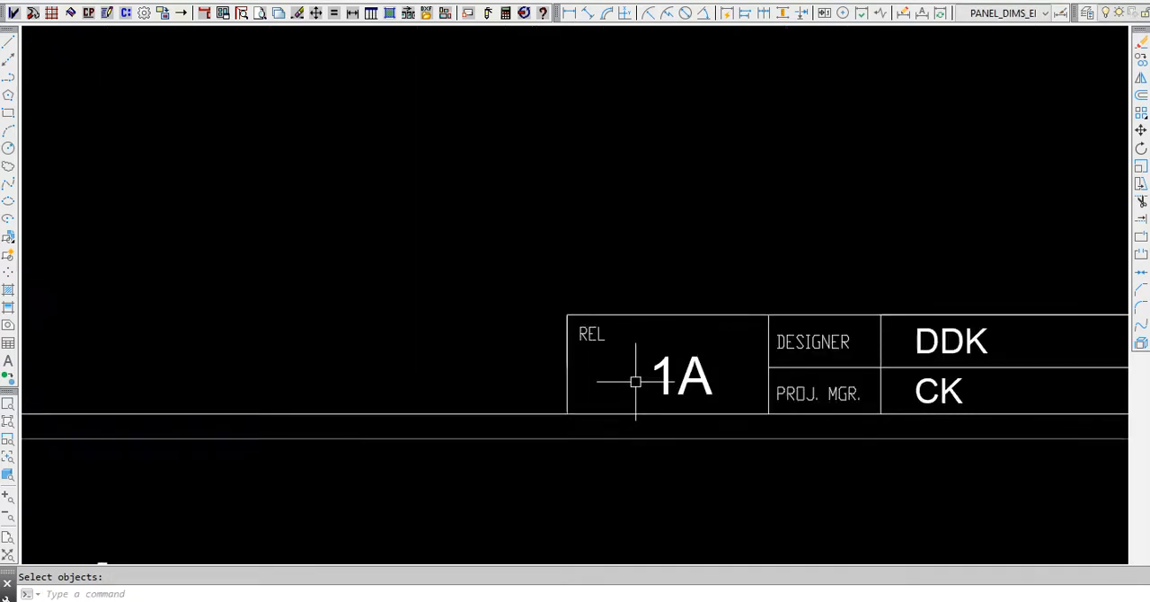
scroll(635, 382, down, 5)
- Change NOTE1 in the default stage title attribute settings to THIS IS A TEST NOTE FOR TODAY
middle_drag(797, 231, 829, 387)
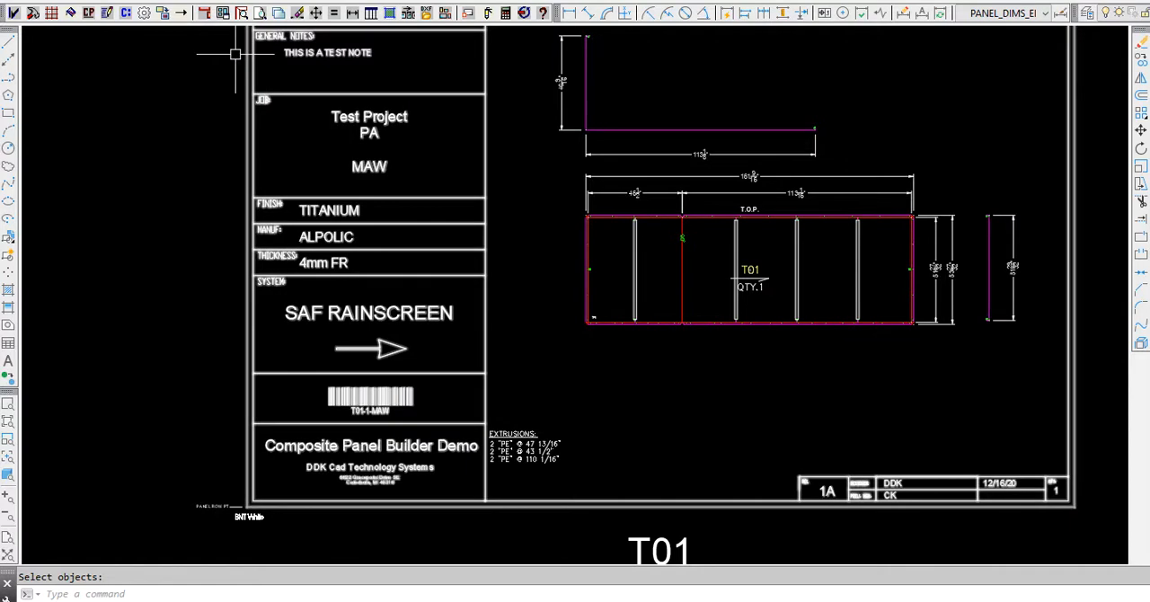
click(143, 13)
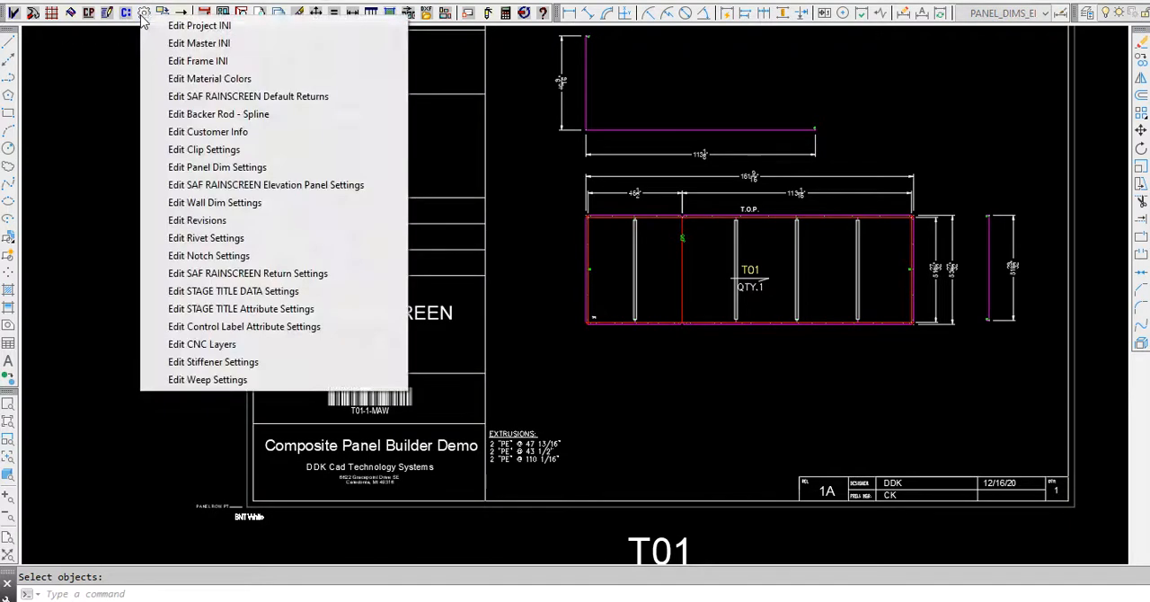
click(190, 313)
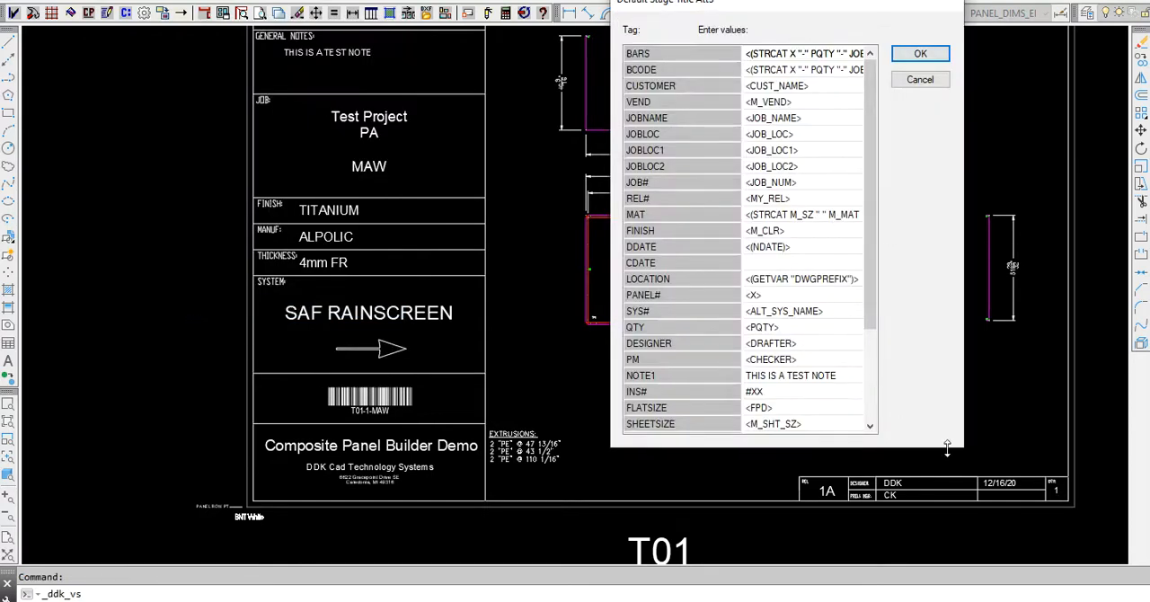
drag(948, 446, 1055, 554)
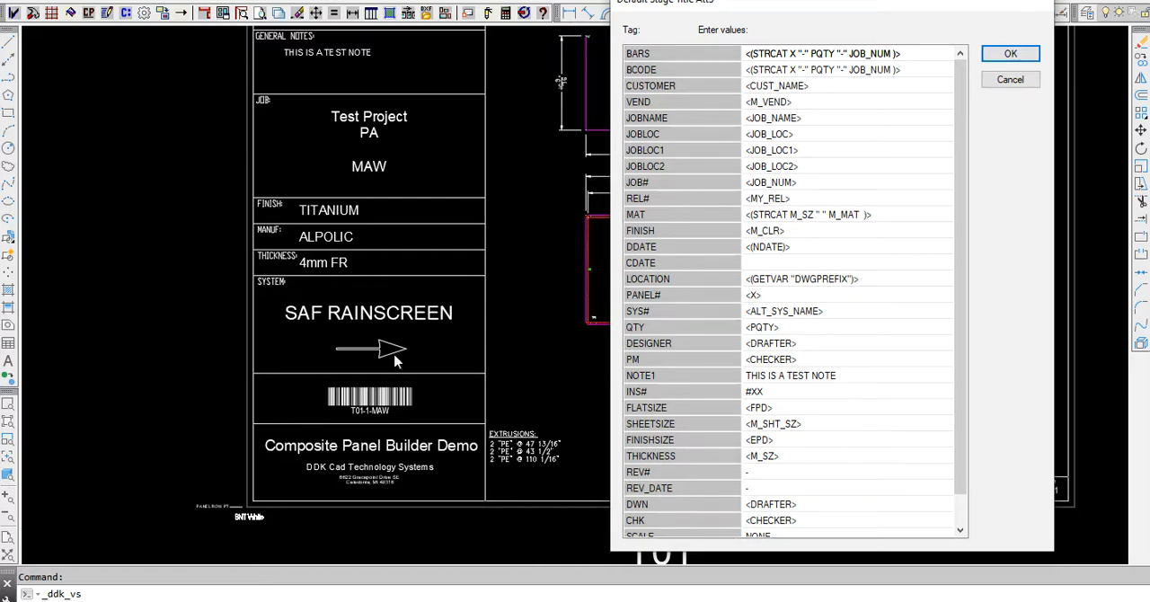
scroll(774, 323, down, 2)
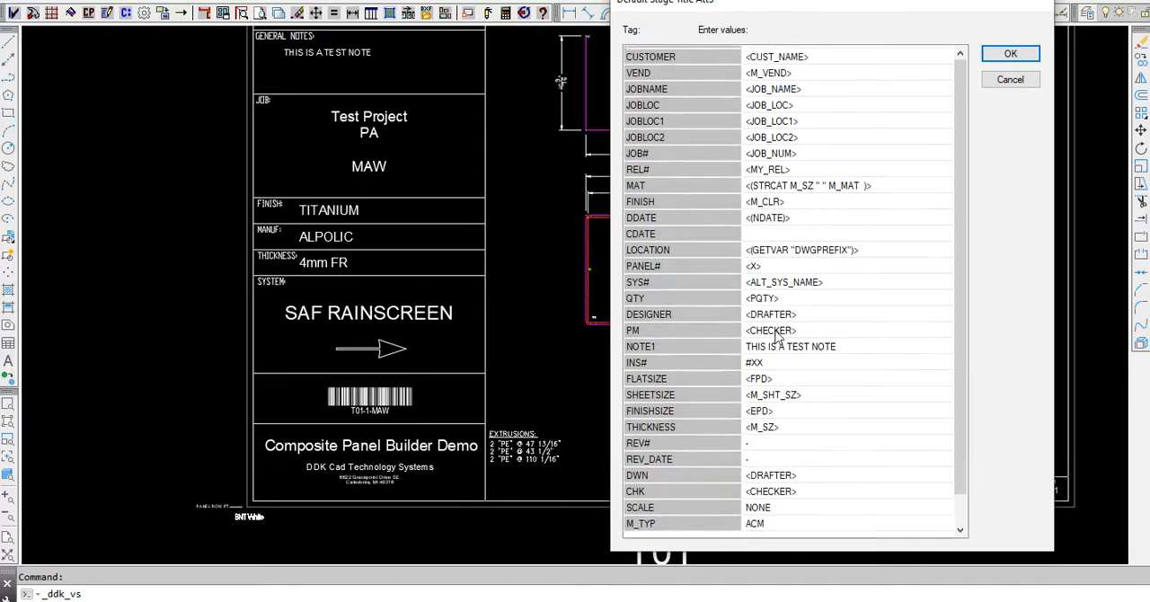
scroll(775, 335, up, 2)
scroll(776, 335, down, 2)
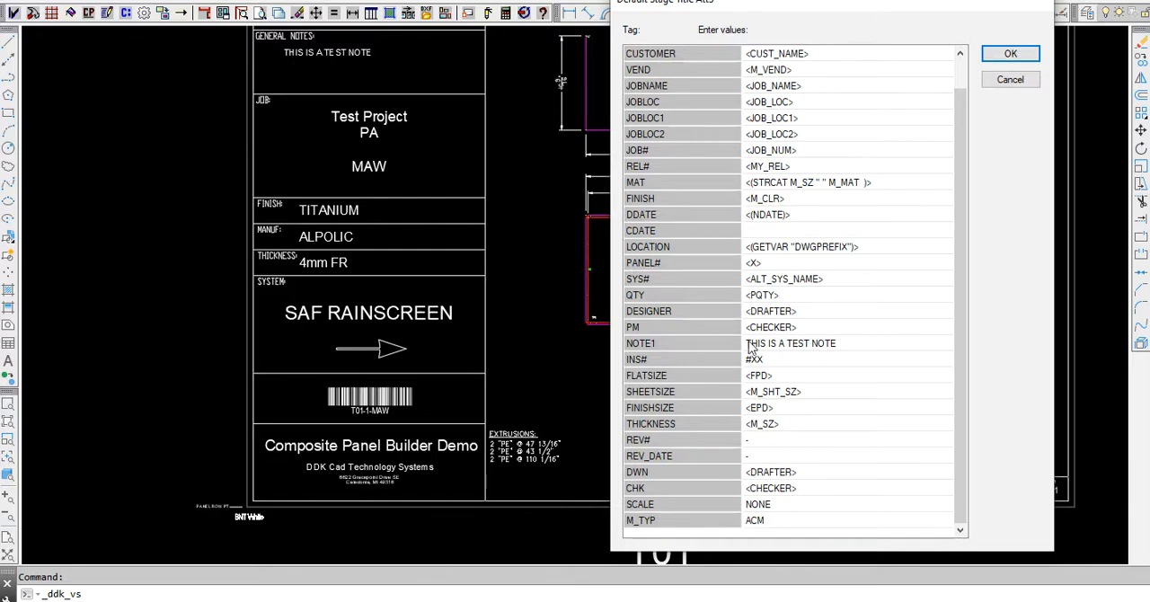
click(843, 344)
click(844, 343)
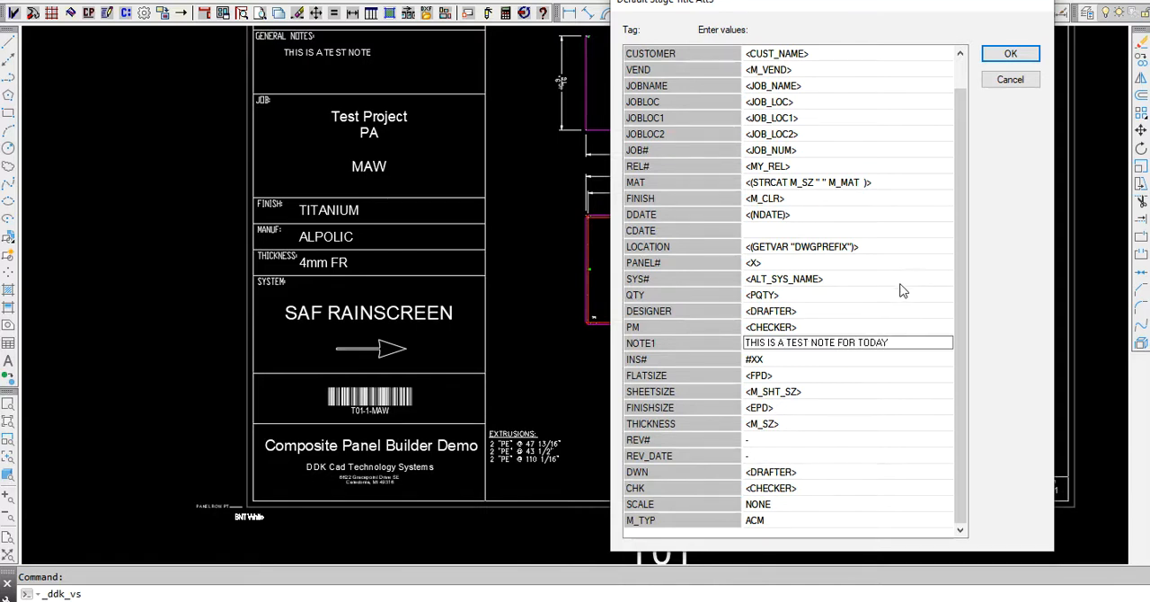
click(885, 312)
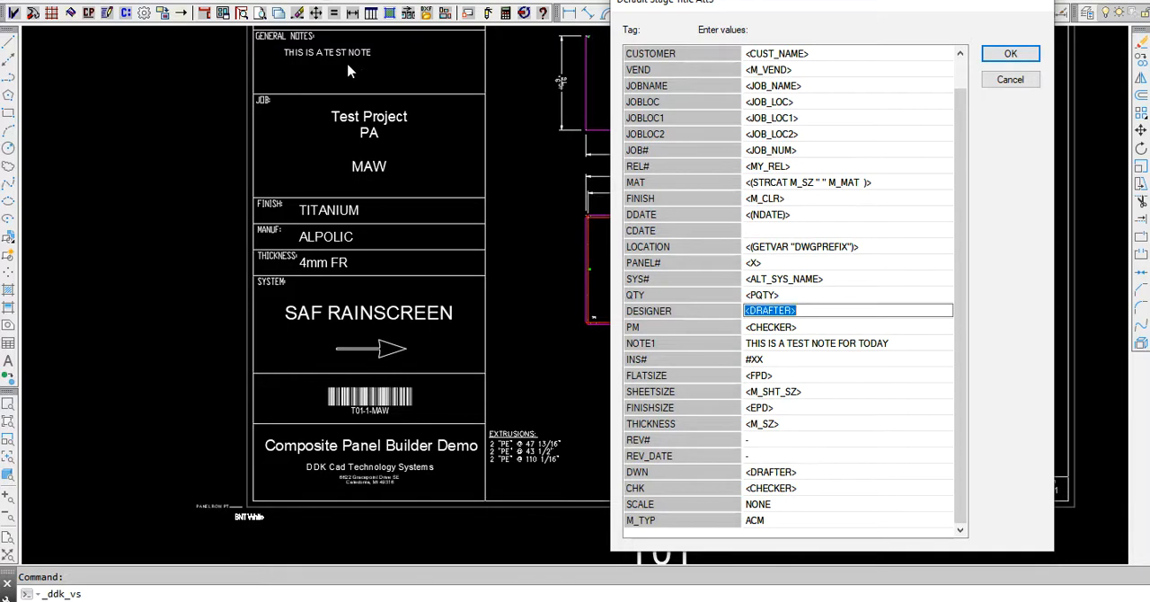
- Edit NOTE1 with a line break code to read THIS IS A TEST NOT\N FOR TODAY and save the attribute settings
click(837, 344)
click(836, 343)
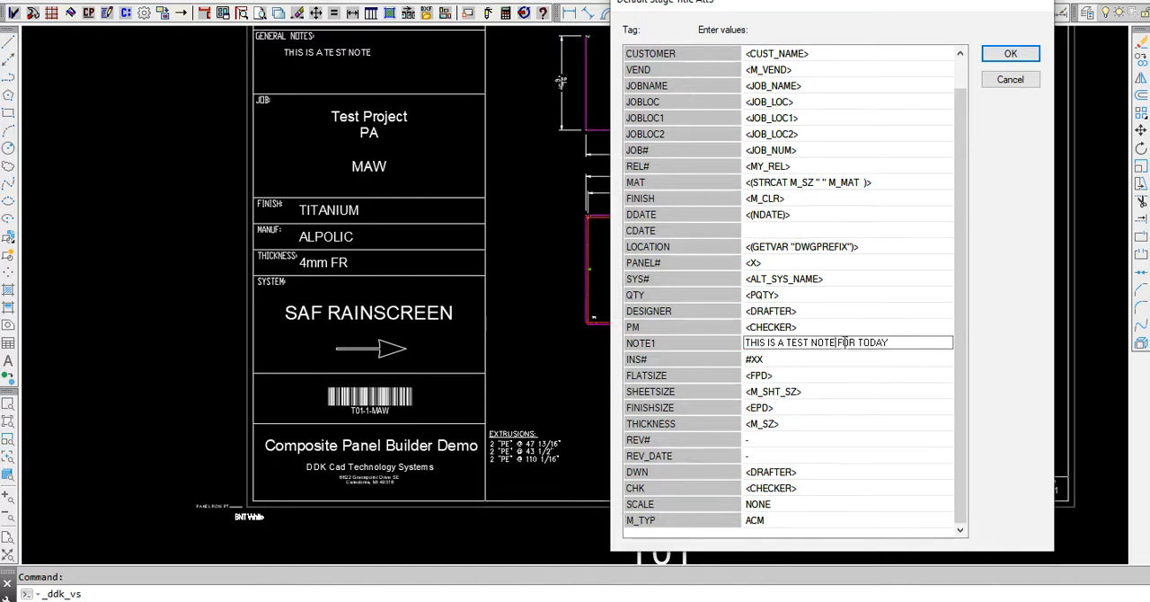
key(BackSpace)
text(N)
key(BackSpace)
text(\N)
click(851, 278)
key(Delete)
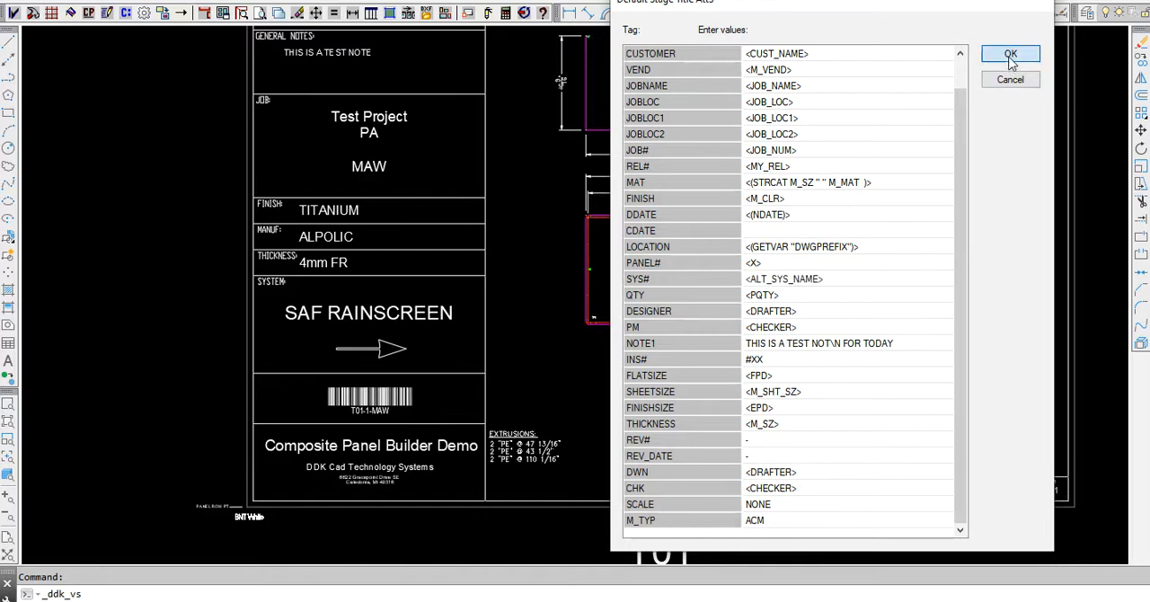
click(1011, 56)
- Update the T01 sheet's DDK-TITLE components to apply the edited two-line general note
text(utb)
key(Return)
click(565, 376)
click(355, 259)
key(Return)
scroll(342, 117, up, 2)
scroll(214, 99, up, 4)
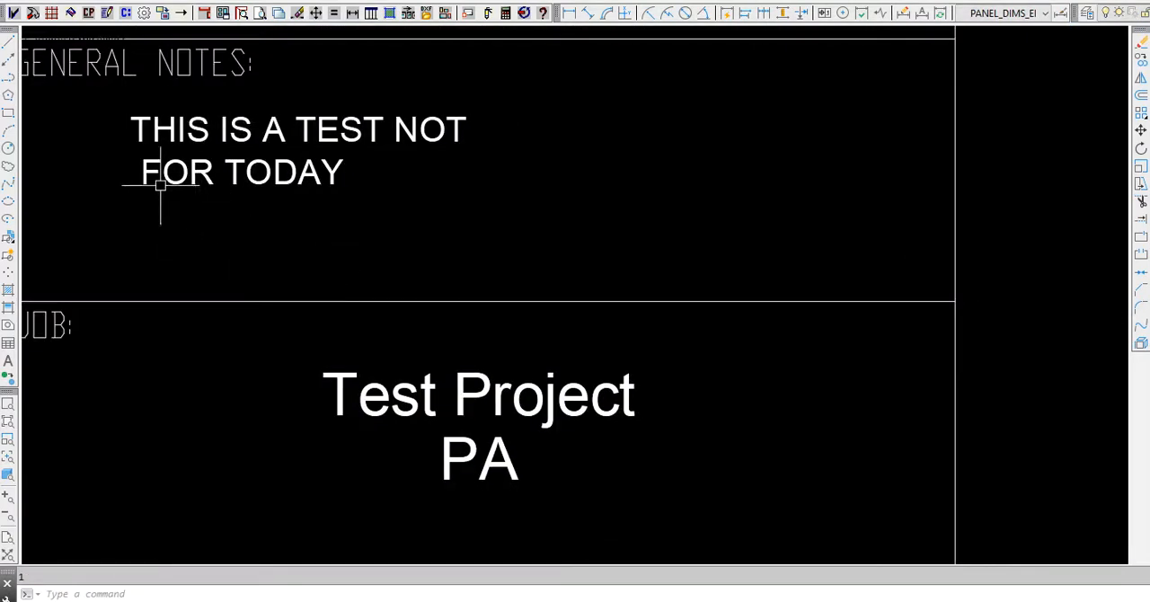
- Examine the updated T01 title sheet and the source elevation panel beside the work zone
scroll(450, 183, down, 6)
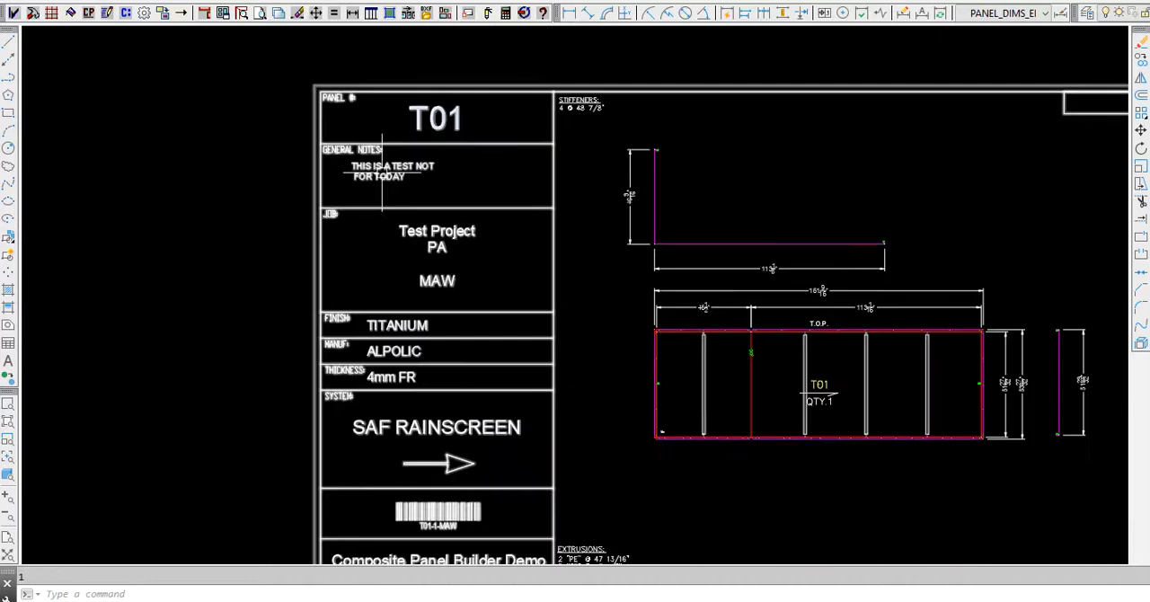
scroll(346, 263, down, 2)
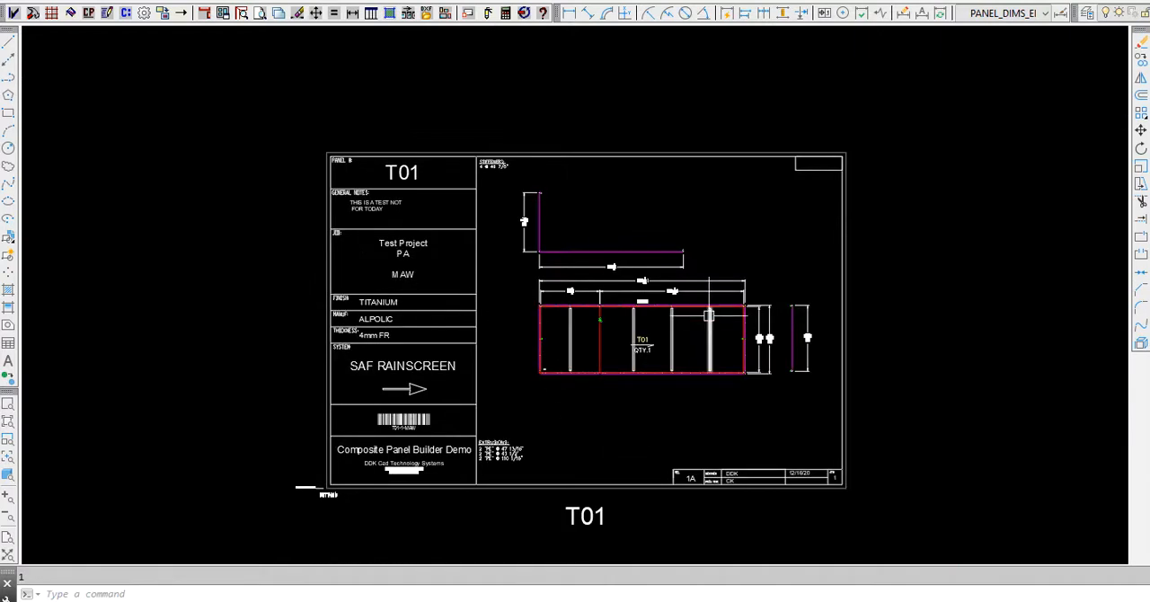
mouse_move(710, 309)
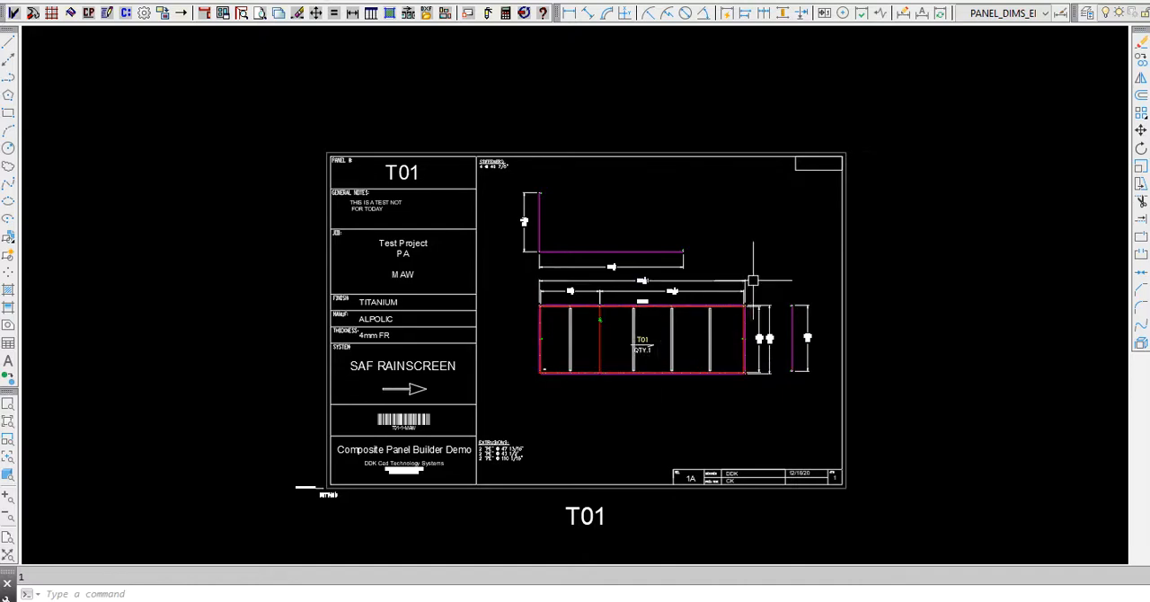
scroll(753, 281, down, 6)
scroll(773, 378, up, 8)
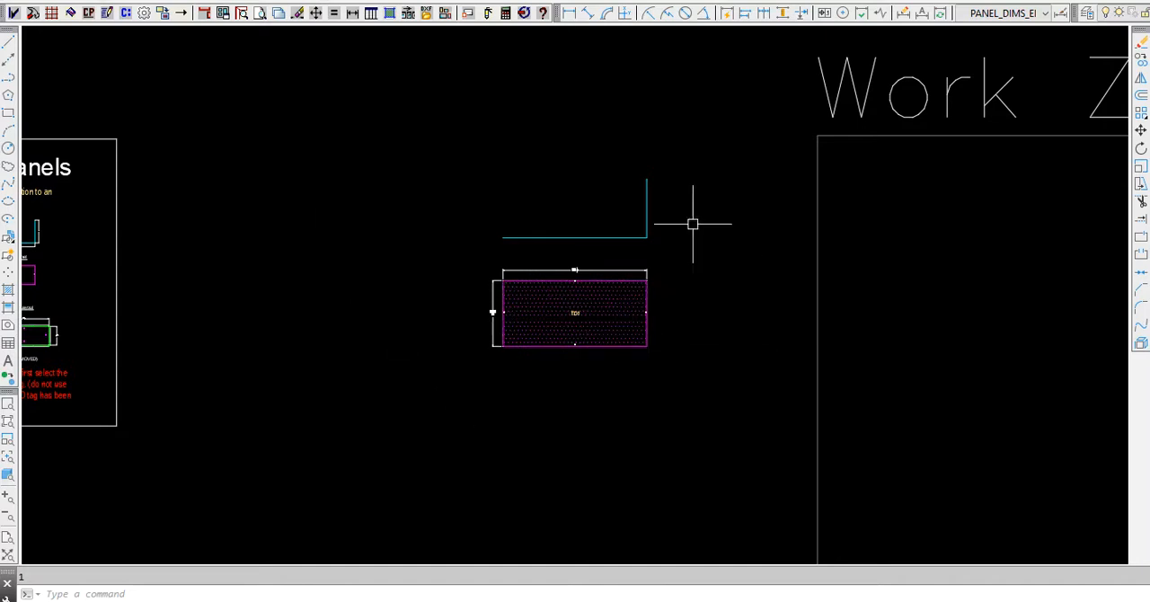
scroll(177, 406, down, 8)
scroll(301, 275, up, 8)
scroll(300, 275, up, 2)
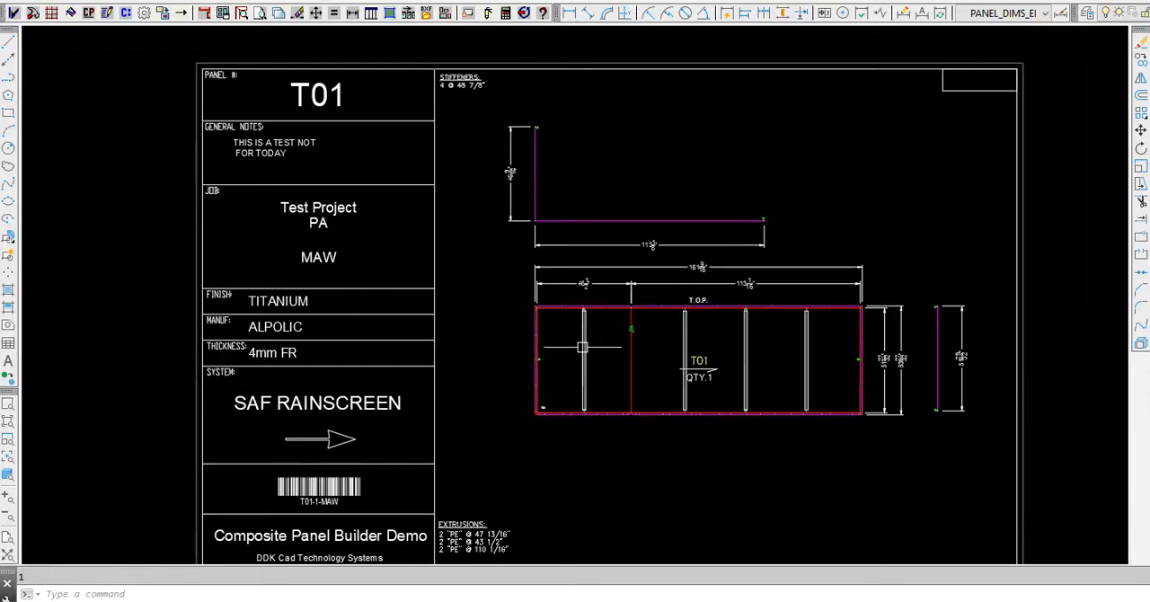
- Build a cut list from all staged panels, view it for release 1A, and close it
middle_drag(590, 251, 601, 199)
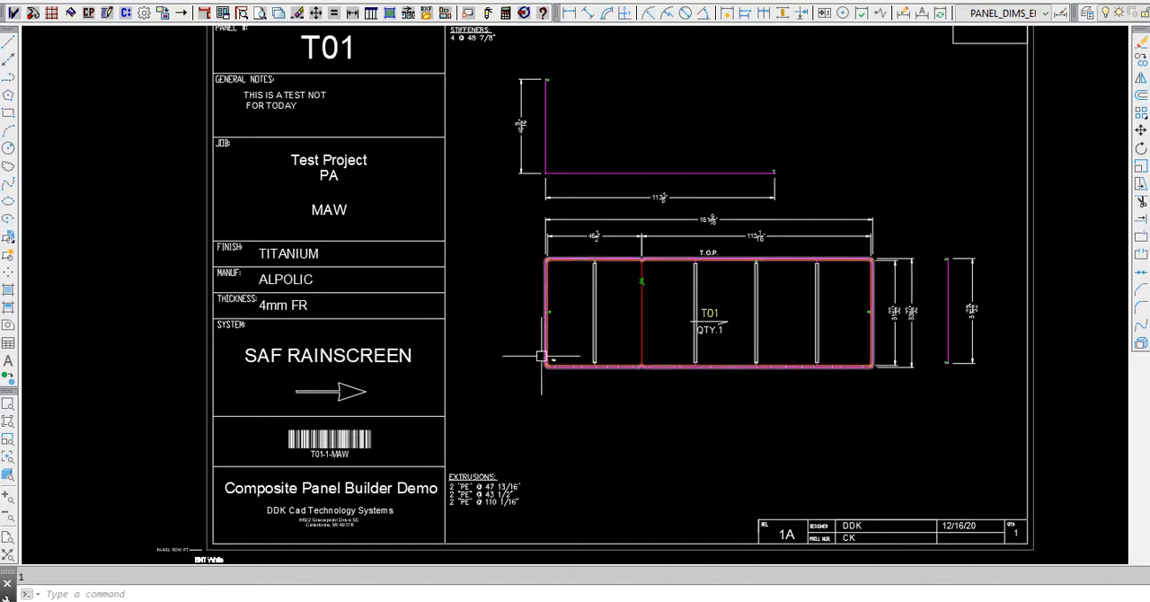
click(127, 15)
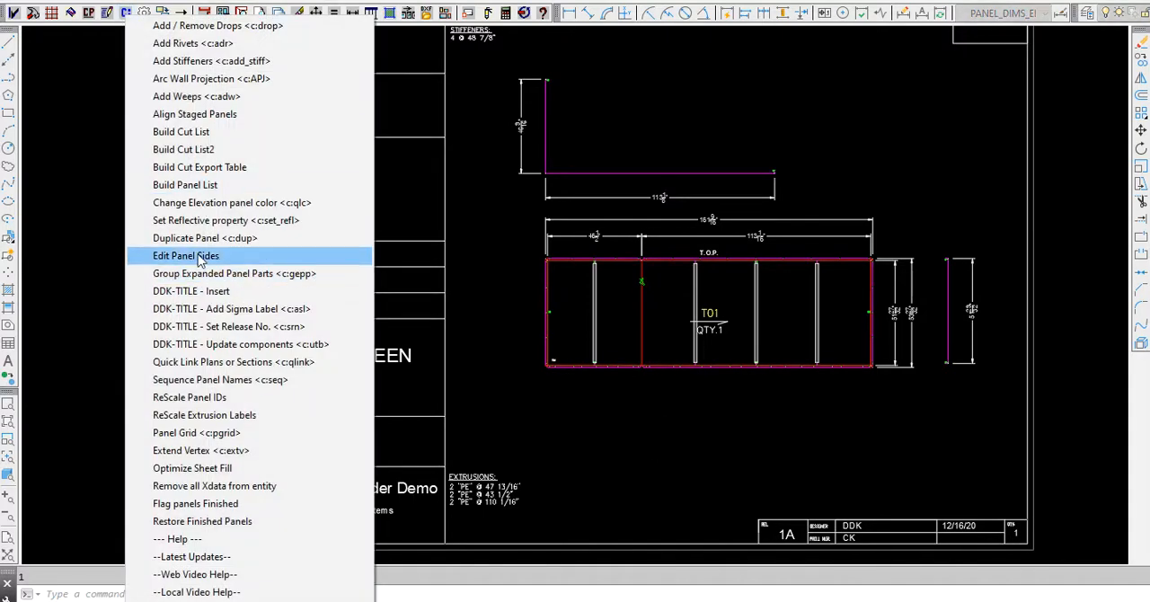
click(227, 133)
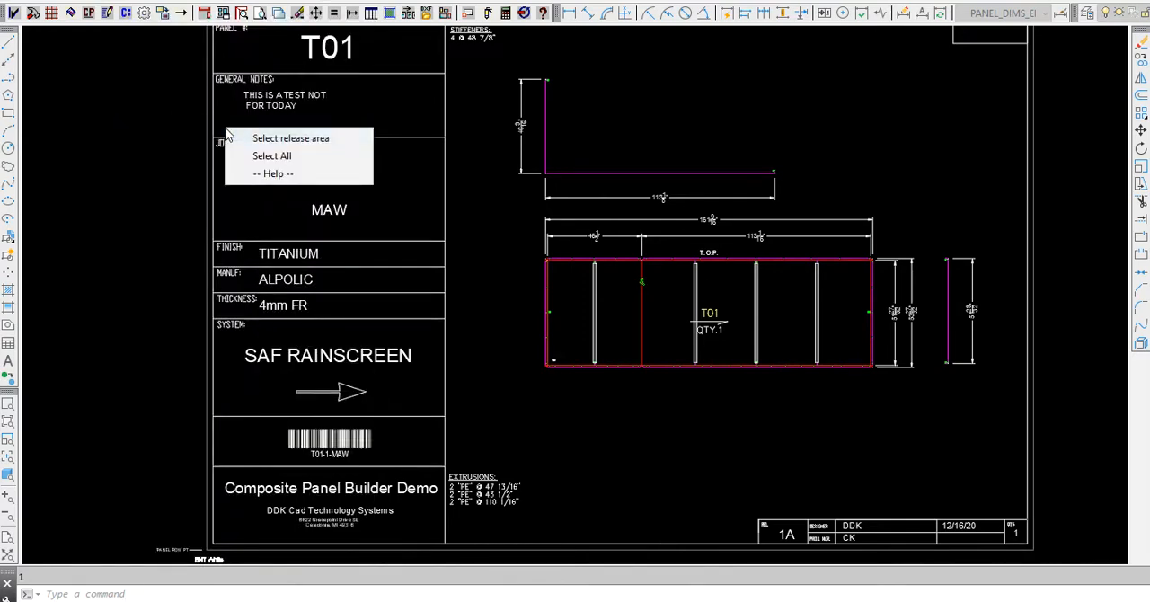
click(282, 158)
click(510, 140)
click(481, 164)
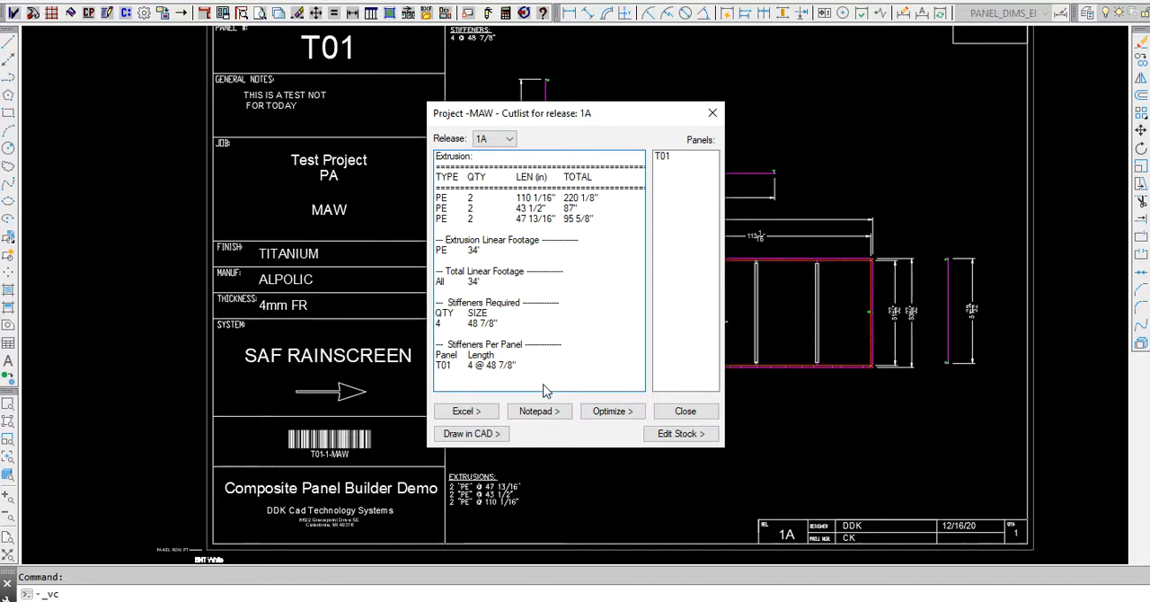
click(712, 112)
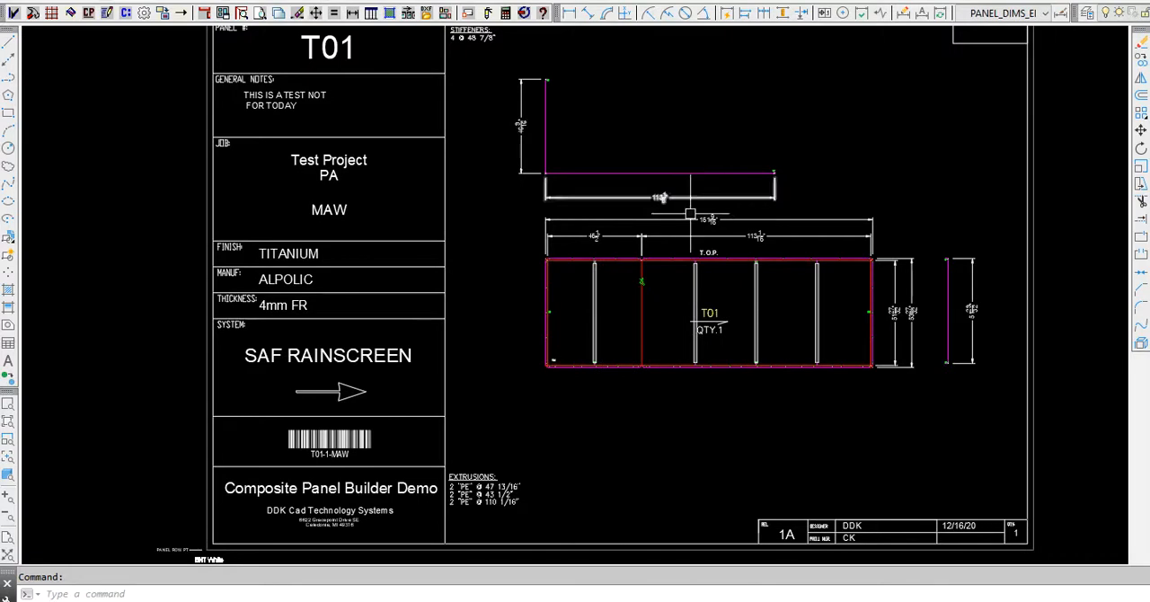